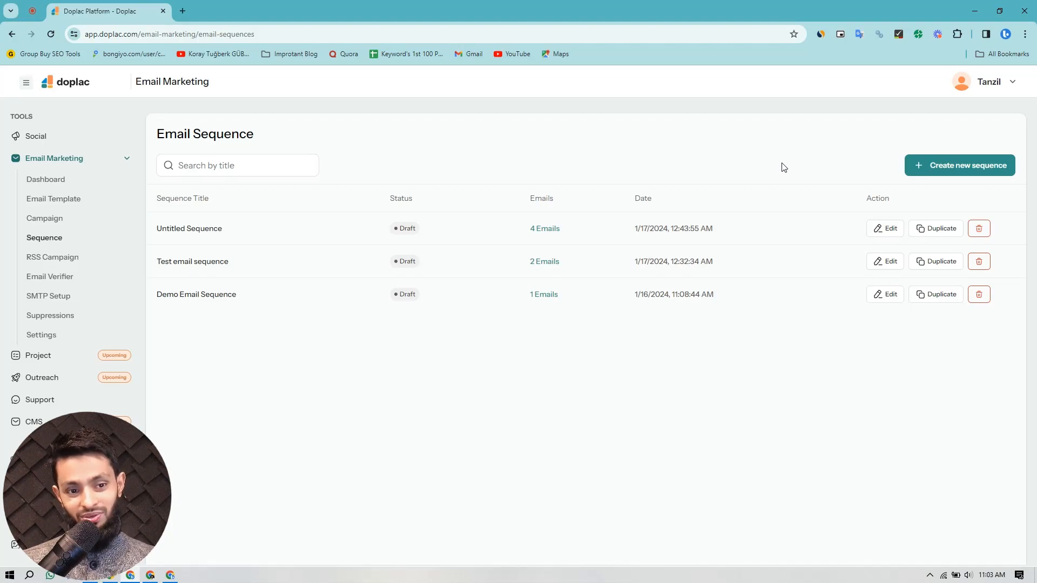
- Create a new email sequence and title it "Test sequence"
left_click(975, 166)
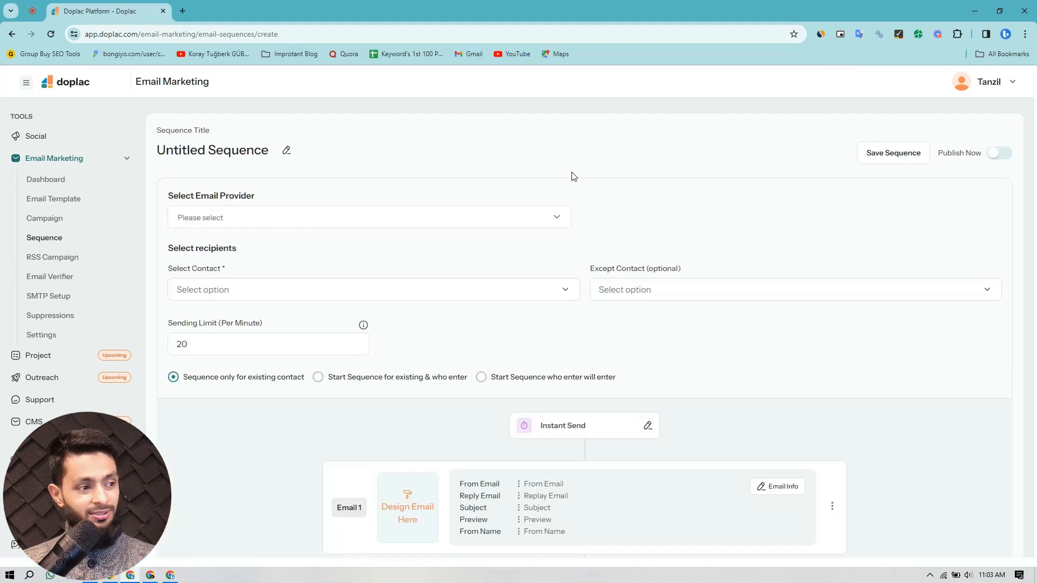
left_click(286, 150)
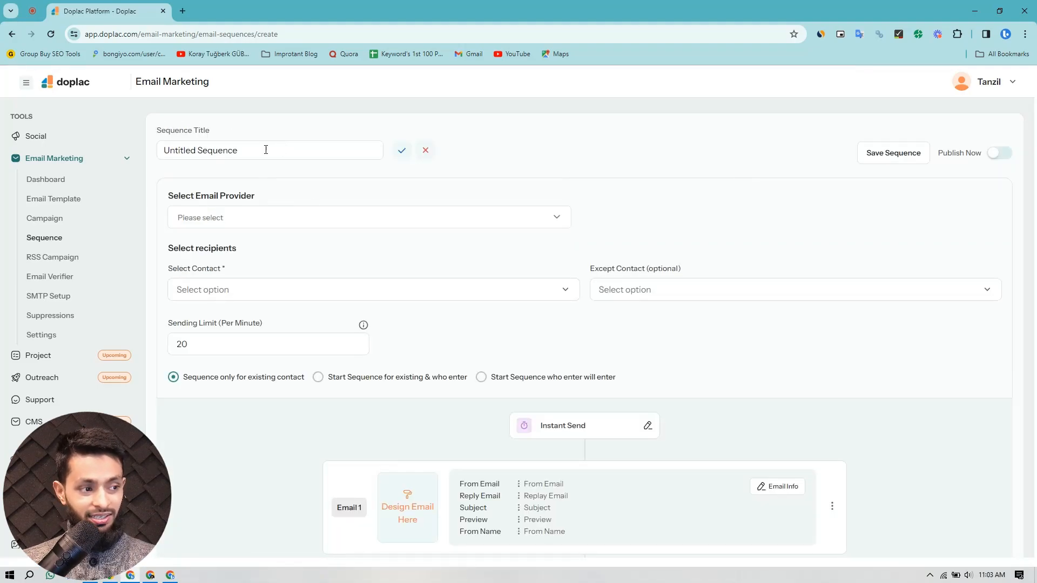
triple_click(245, 152)
type("T")
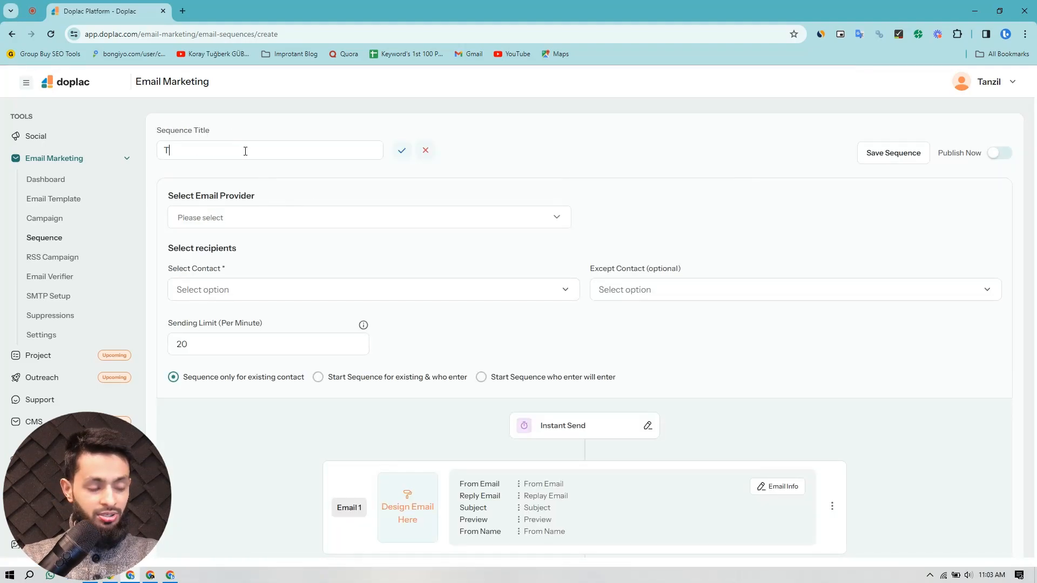
type("est seqe")
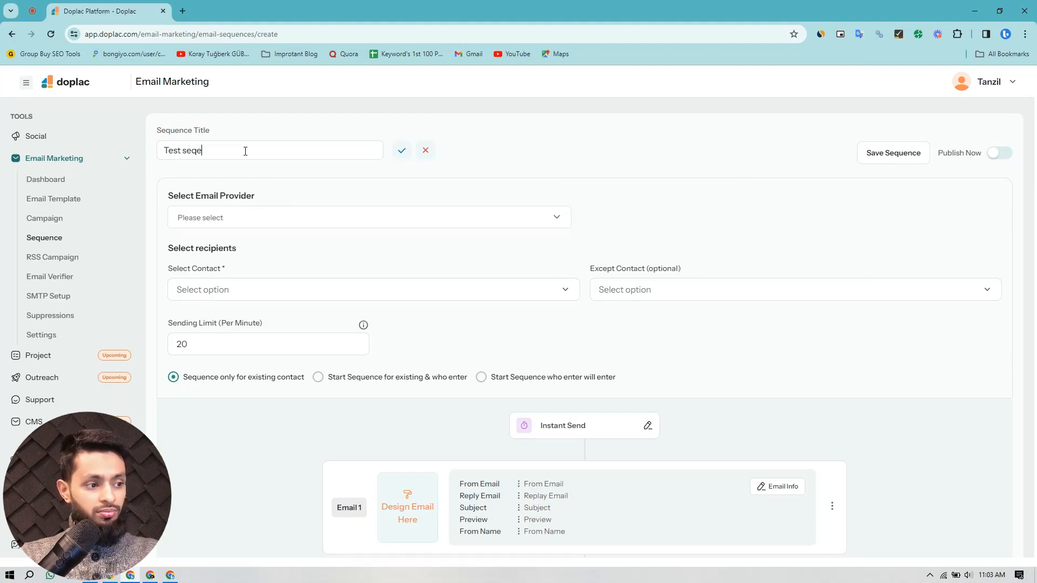
key("BackSpace")
type("uence")
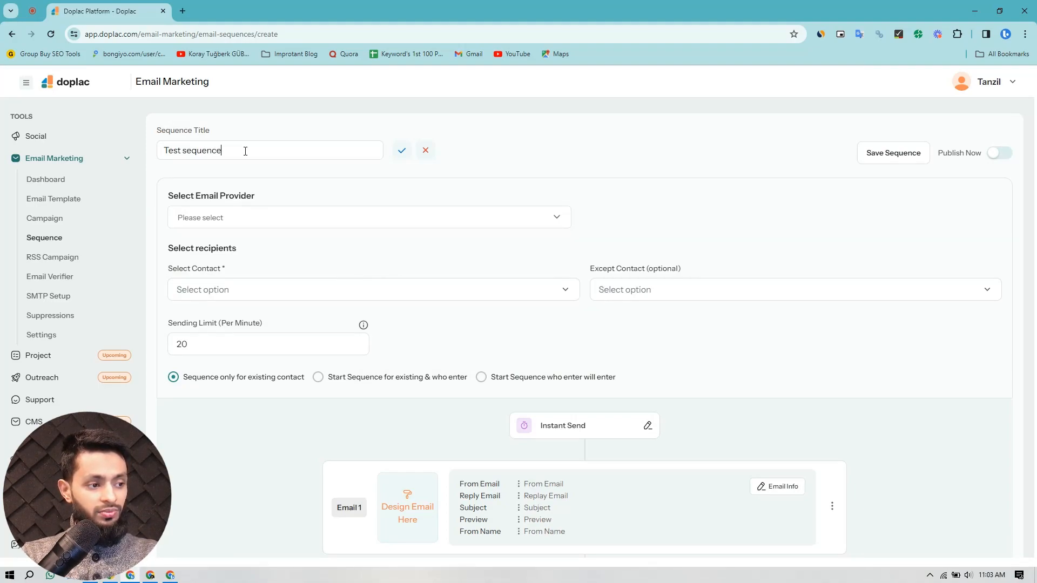
left_click(400, 152)
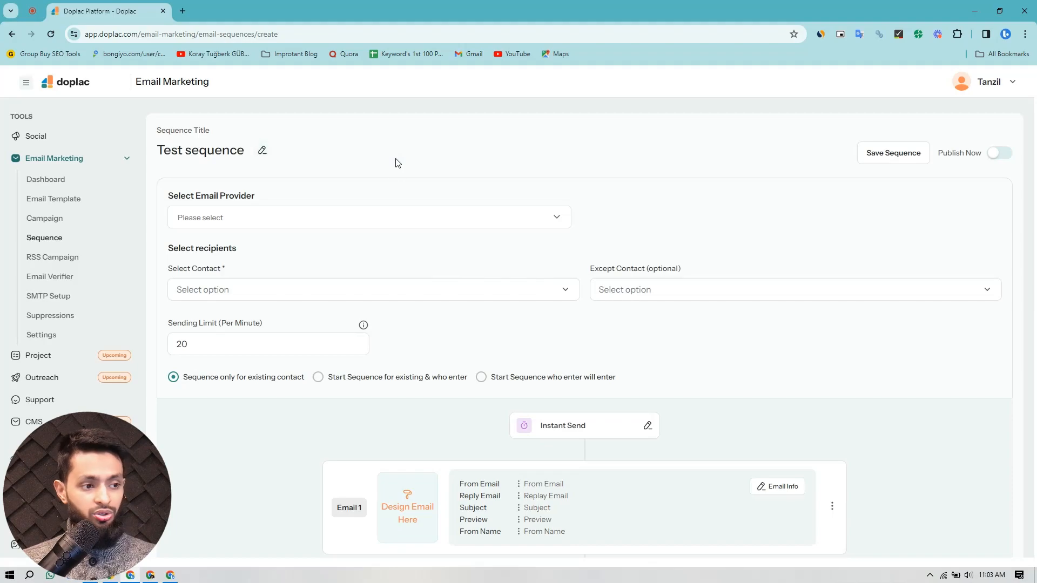
- Choose Mailcow as the email provider and select the "For test" list as the recipient contacts
left_click(393, 221)
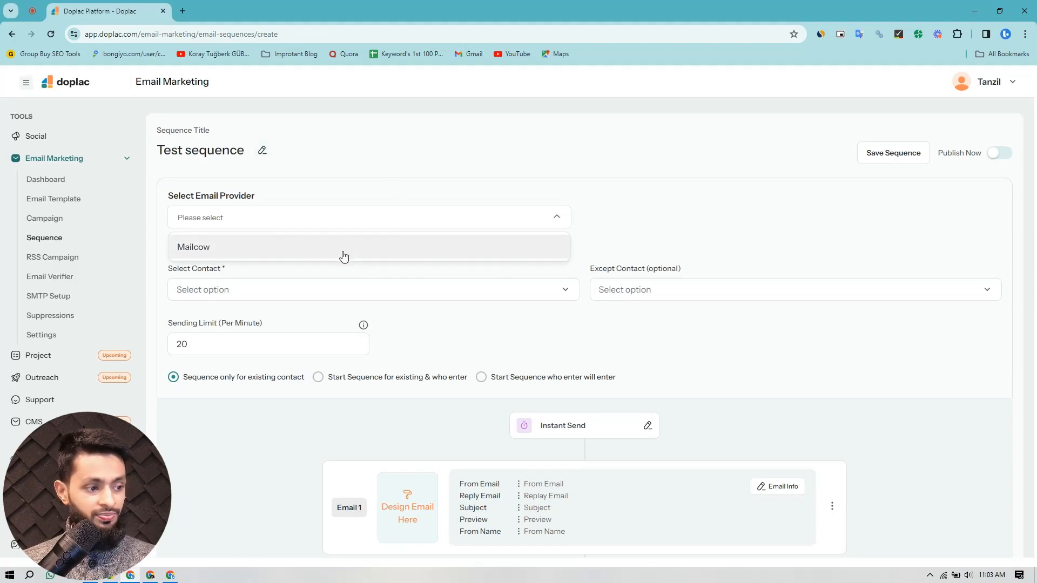
left_click(344, 256)
left_click(364, 289)
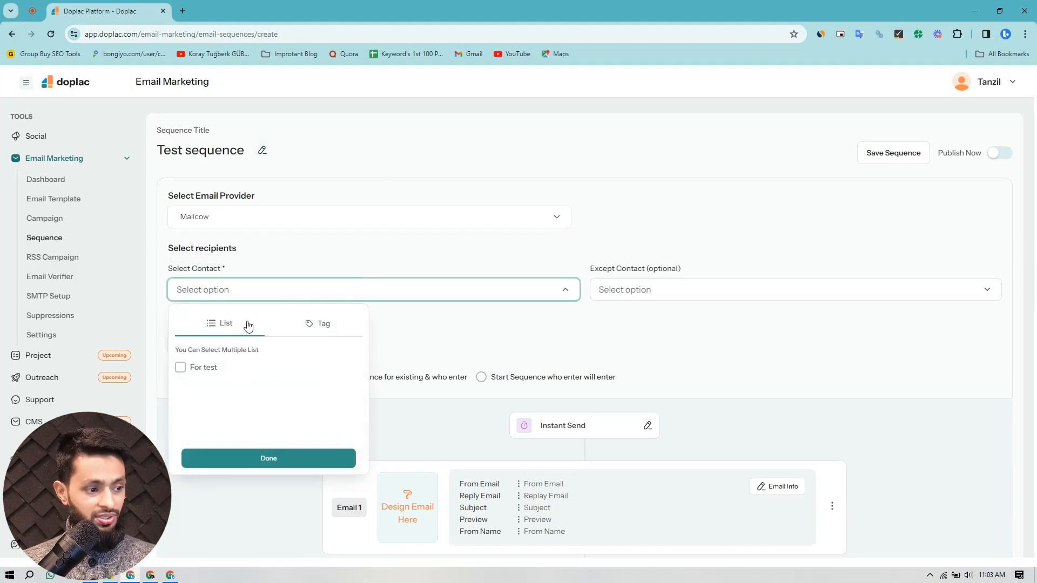
left_click(184, 369)
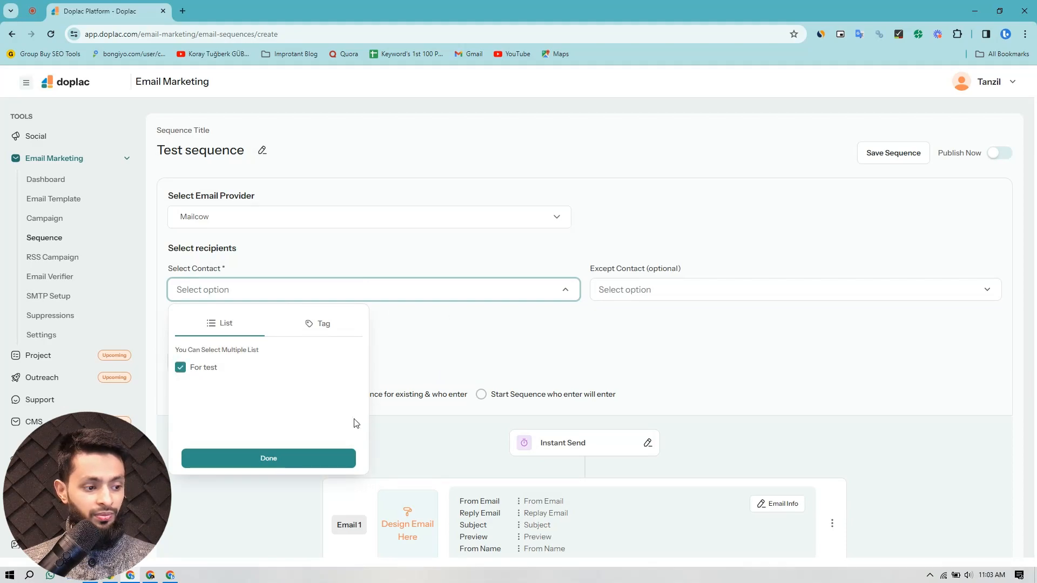
left_click(324, 460)
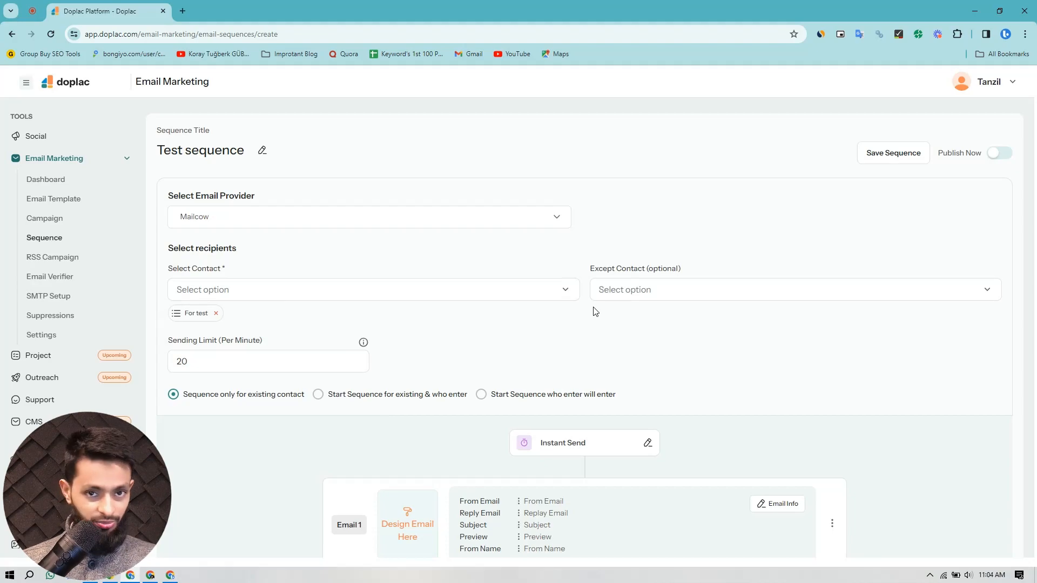
- Examine the tag choices for excluding contacts and the options for who the sequence applies to, leaving them unset
left_click(721, 289)
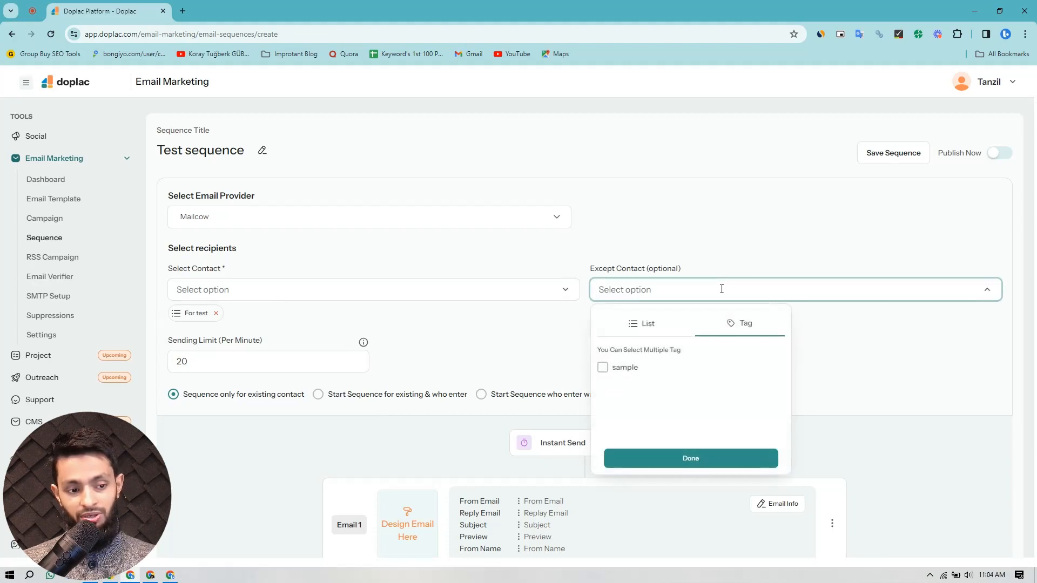
left_click(504, 344)
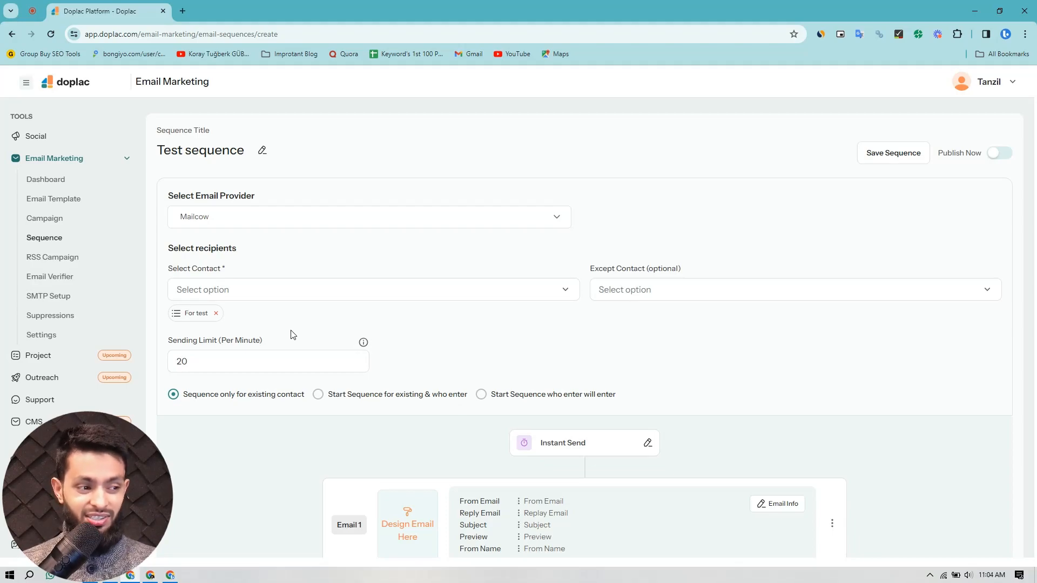
scroll(491, 322, "down", 1)
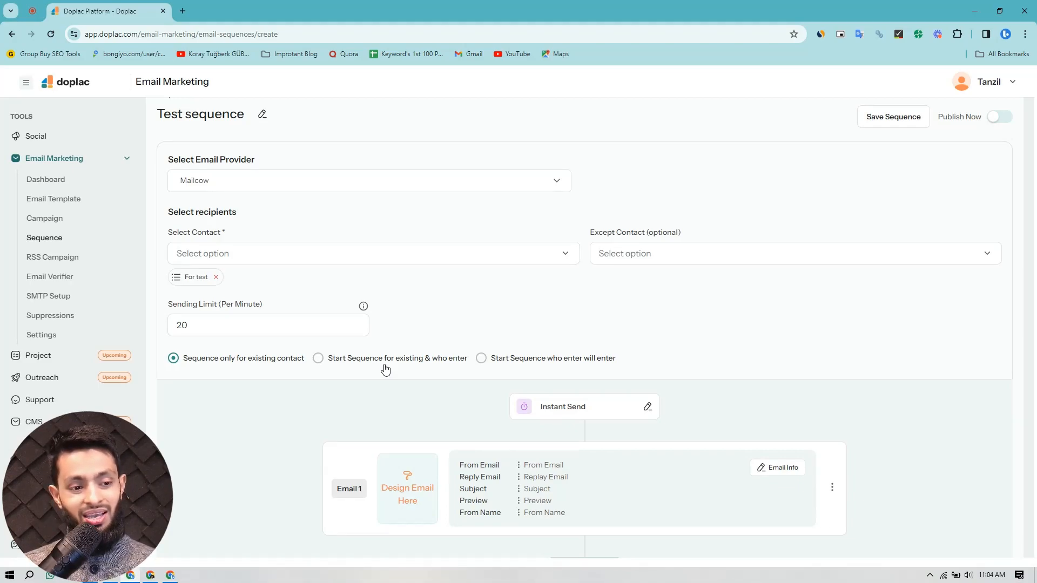
- Open the email info of Email 1 and select the available sender address as its From Email
scroll(385, 370, "down", 1)
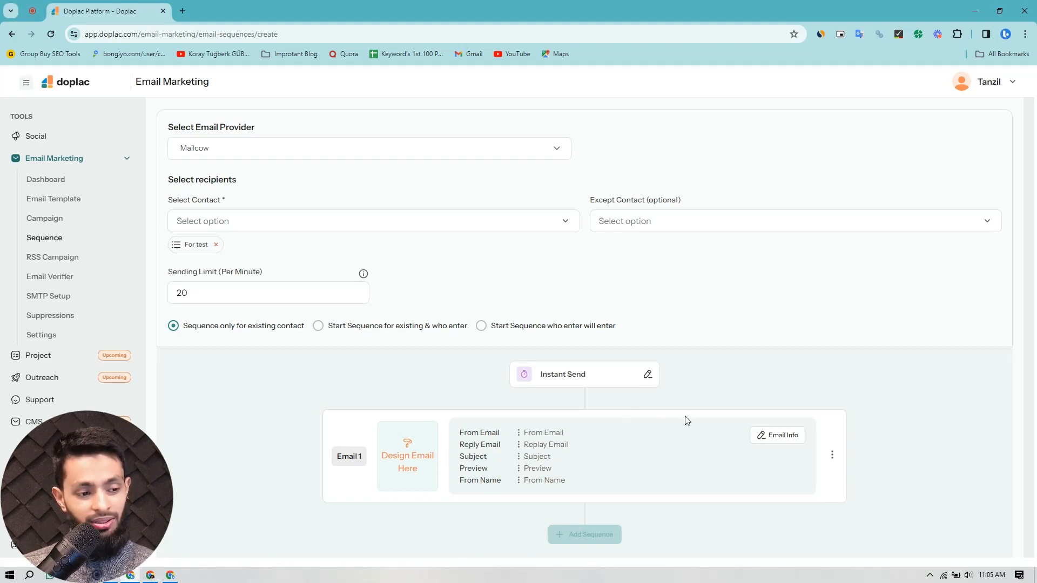
left_click(771, 440)
left_click(531, 220)
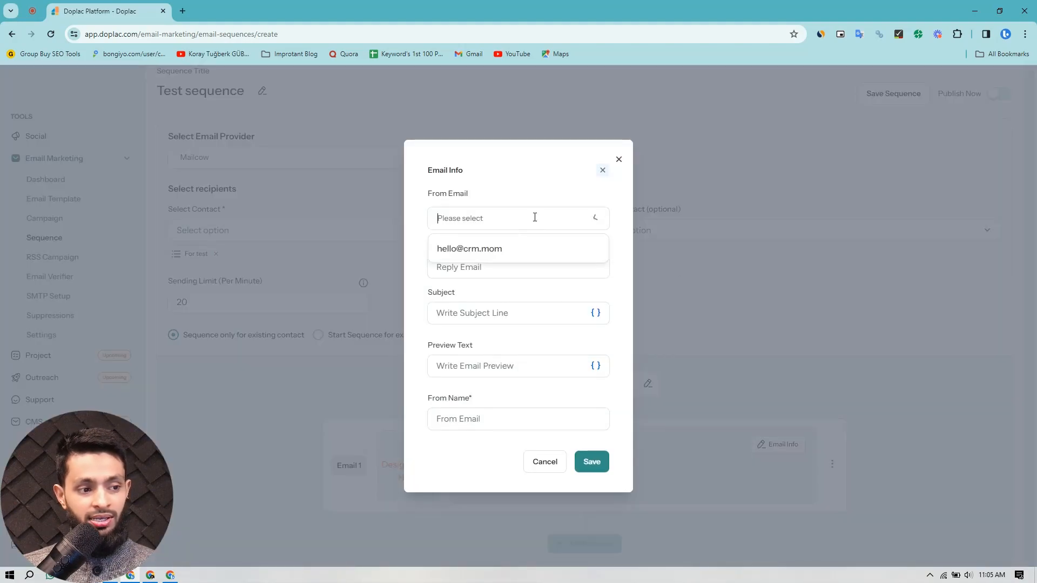
left_click(513, 248)
left_click(535, 266)
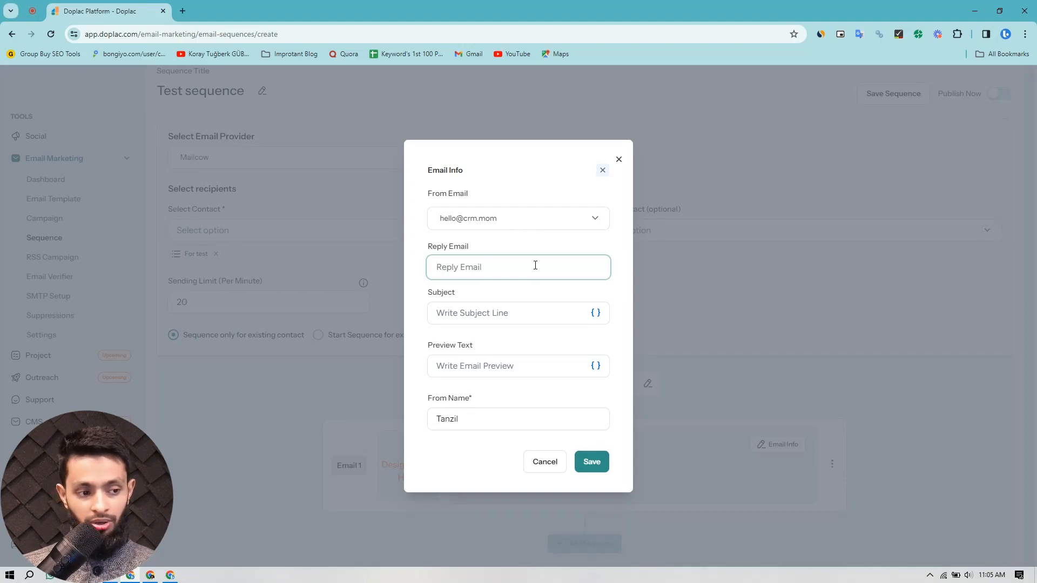
- Set Email 1's subject to "Hello {{contact.first_name}} How are you doing?", using the contact's First Name variable
left_click(512, 317)
type("Hello")
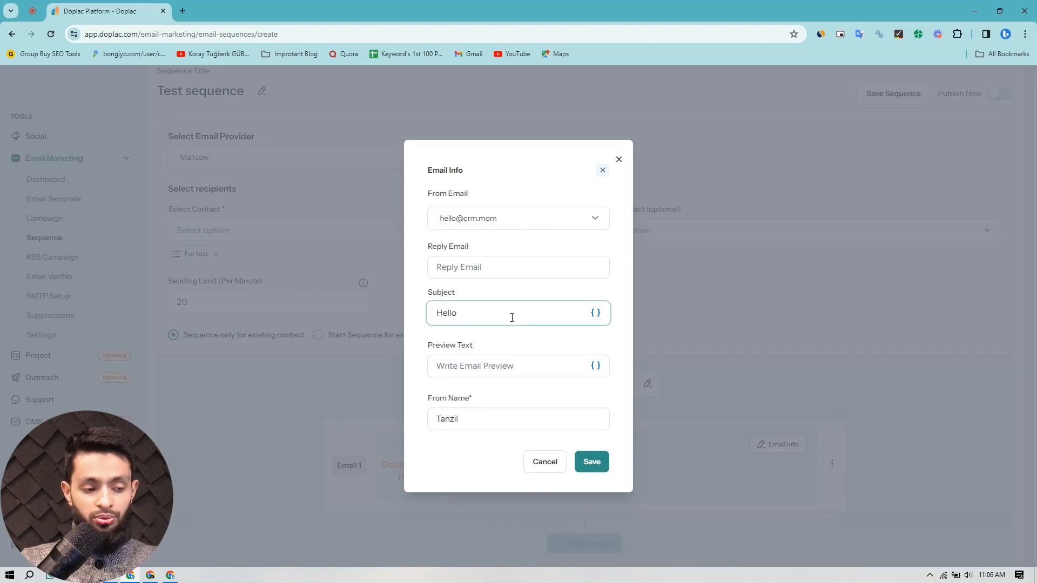
left_click(595, 312)
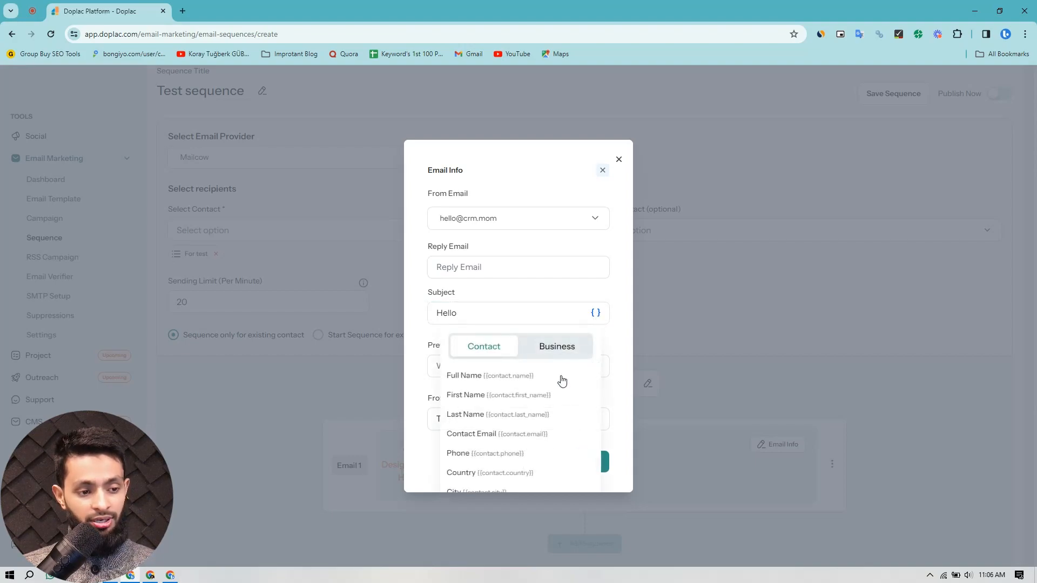
left_click(490, 400)
left_click(494, 319)
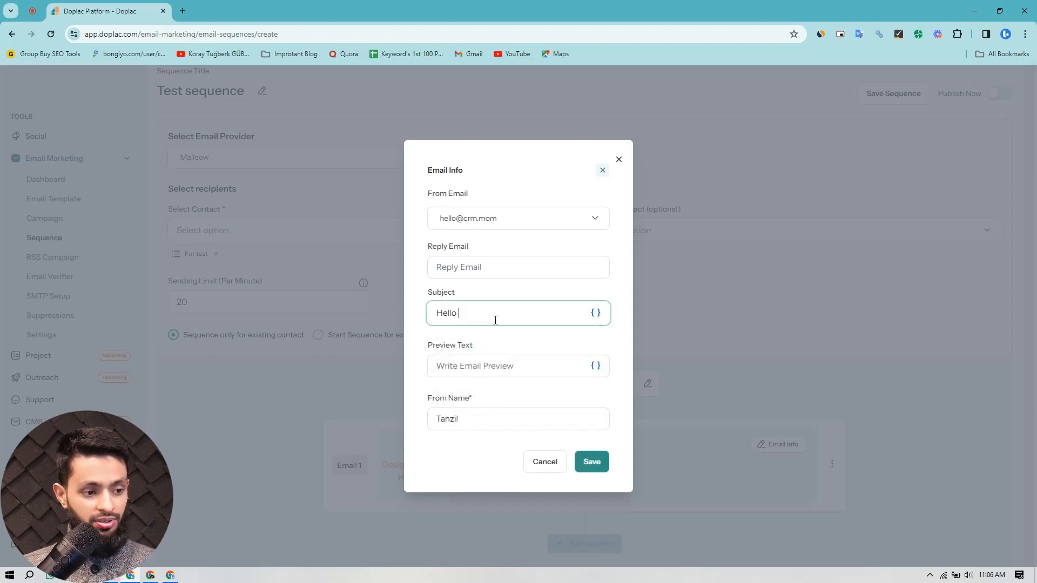
key("ctrl+v")
type("H")
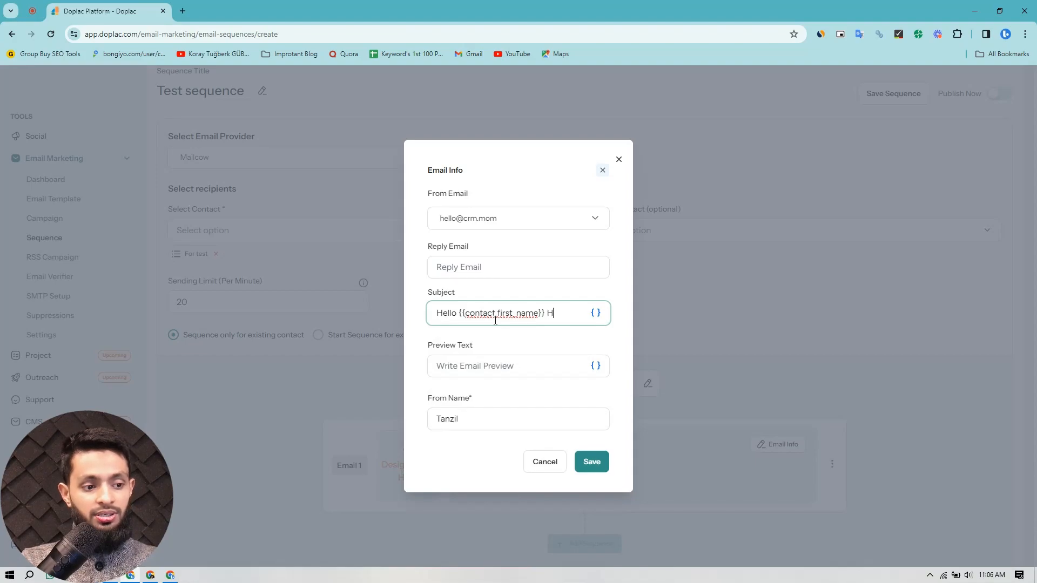
type("ow are you doi")
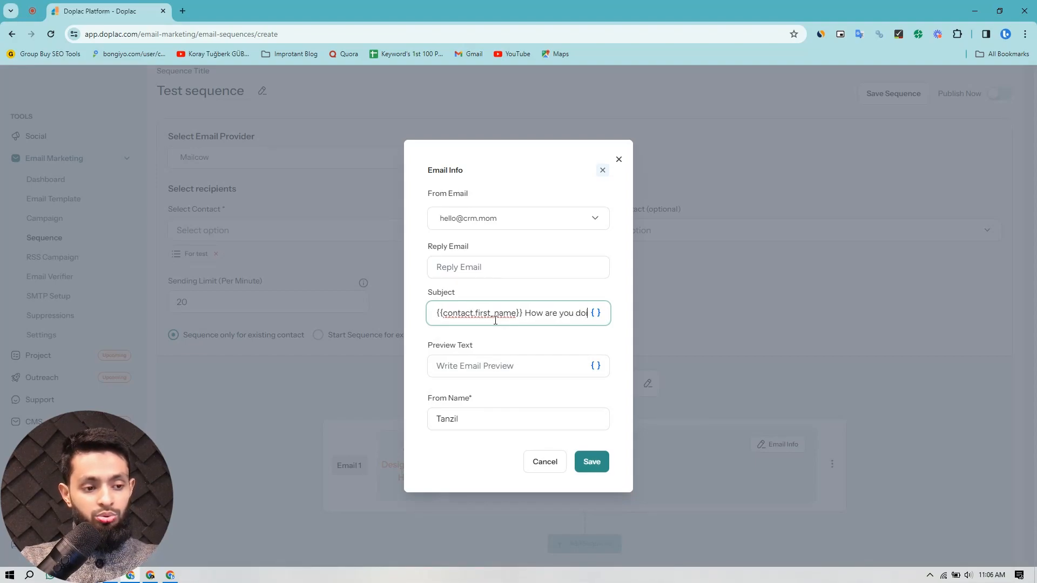
type("ng?")
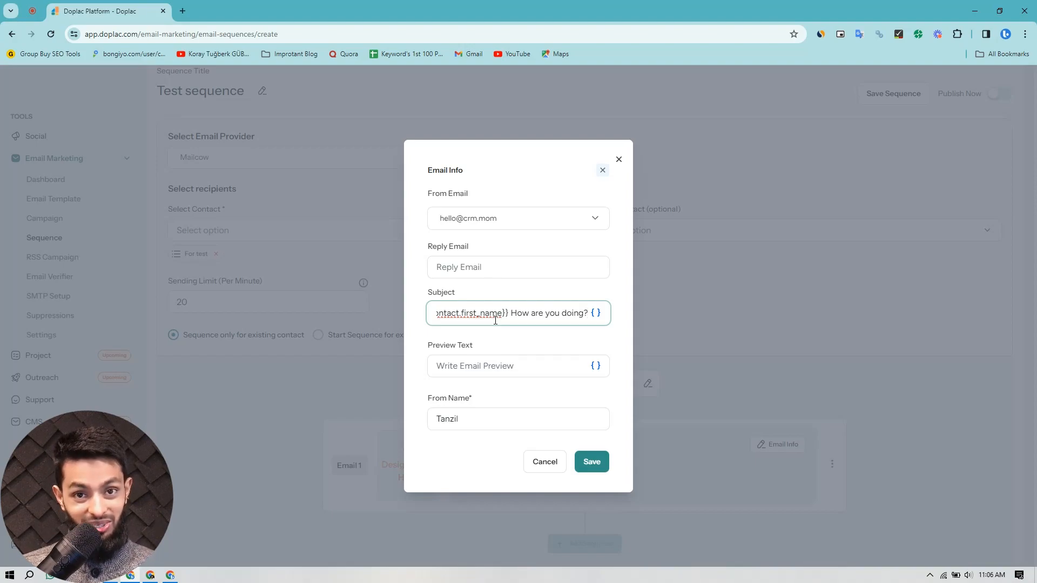
- Append "From Doplac" to the sender's name in the From Name of Email 1 and save the email info
left_click(488, 424)
type("Erin")
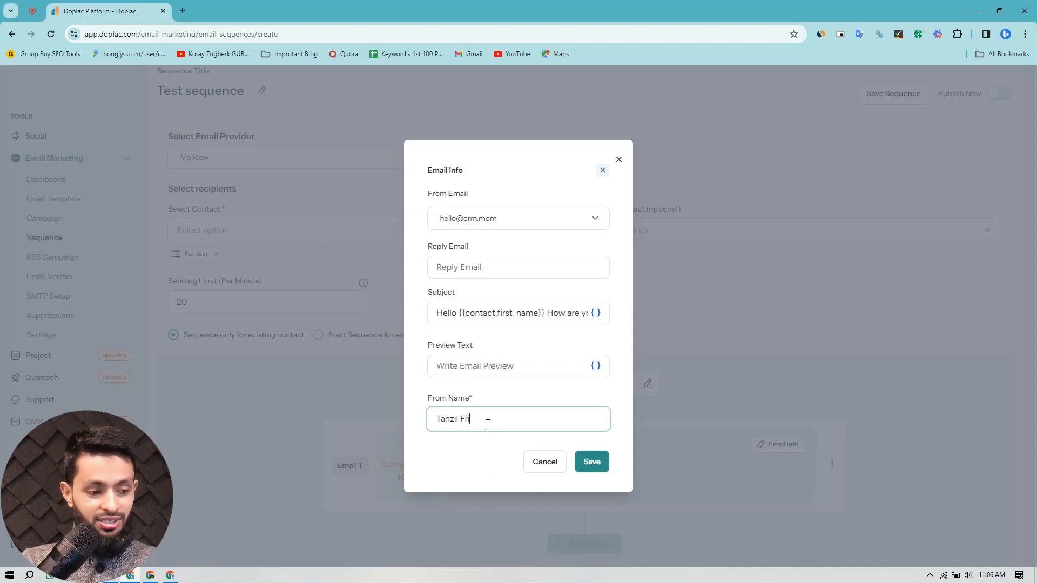
key("BackSpace")
key("BackSpace")
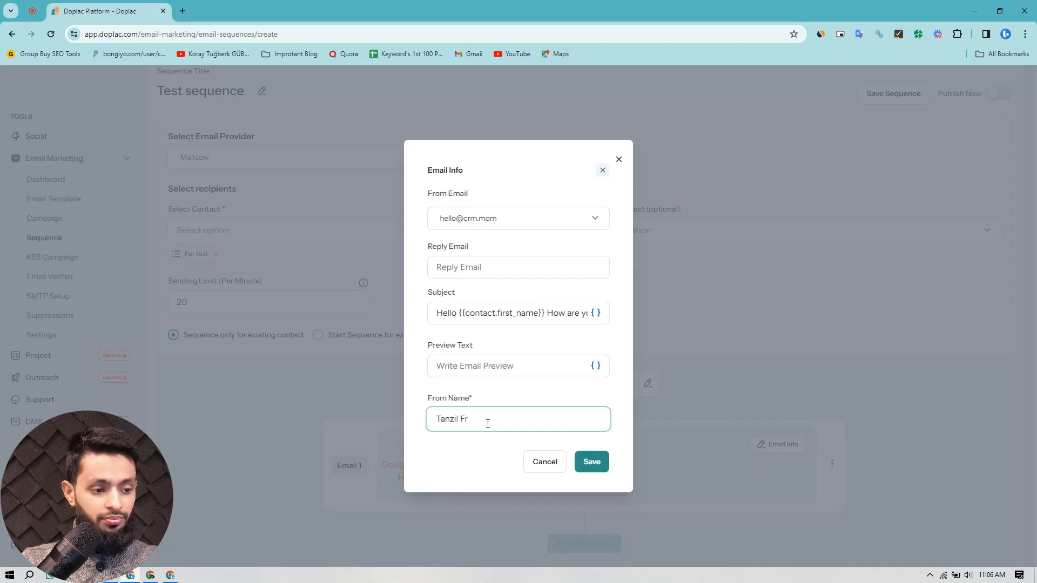
type("on")
key("BackSpace")
key("BackSpace")
type("m Doplac")
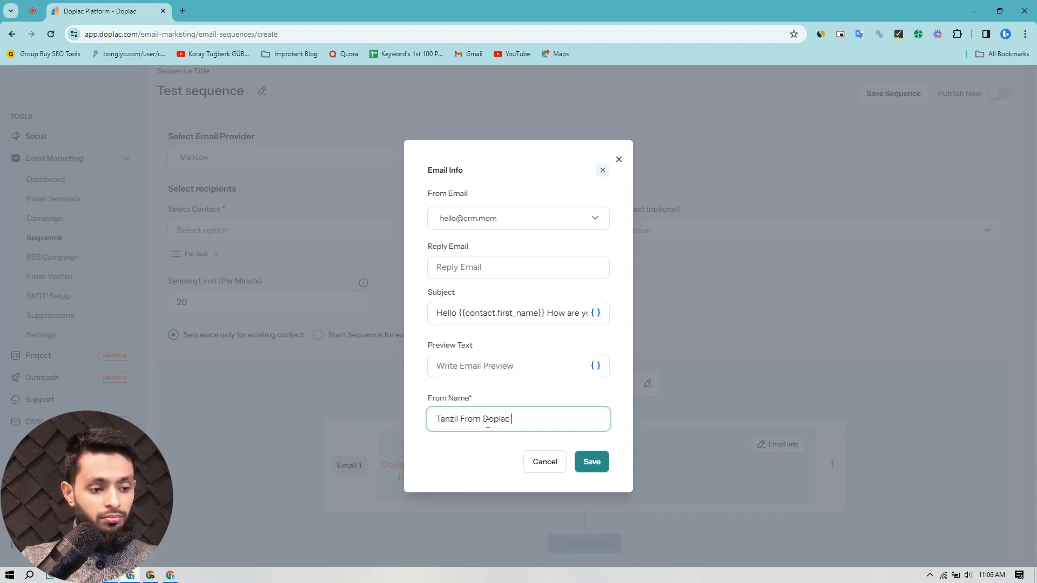
left_click(593, 463)
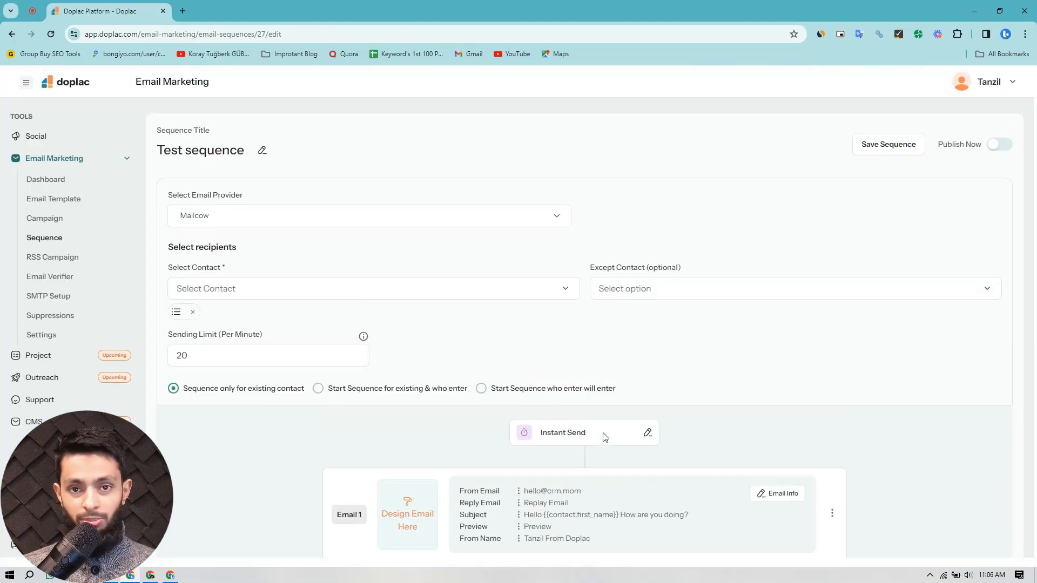
- Design Email 1 with the FitSphere "Fuel Your Gains – Nutrition and Strength Training" library template and save it to the sequence
scroll(514, 451, "down", 2)
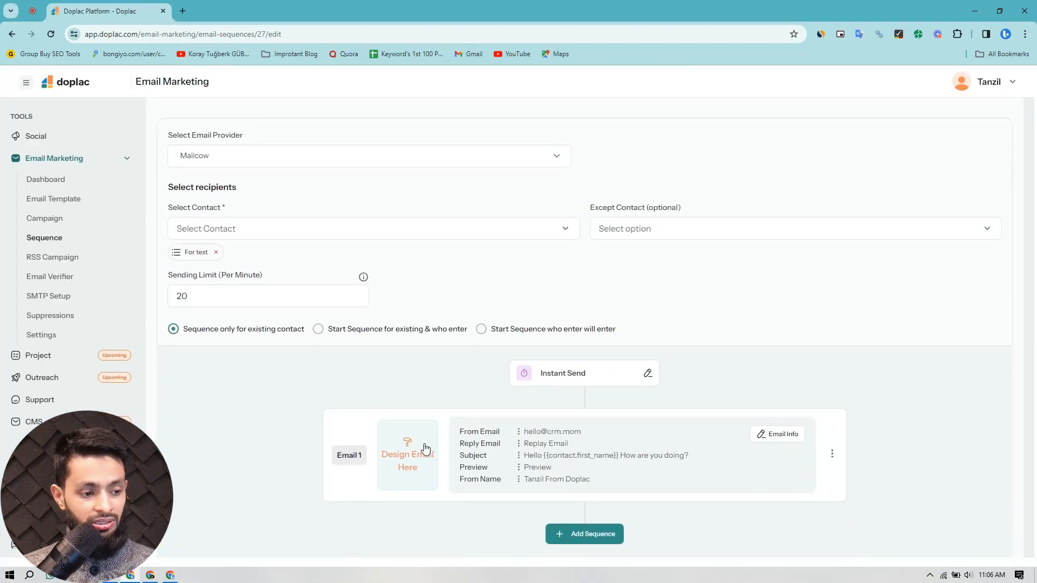
left_click(409, 435)
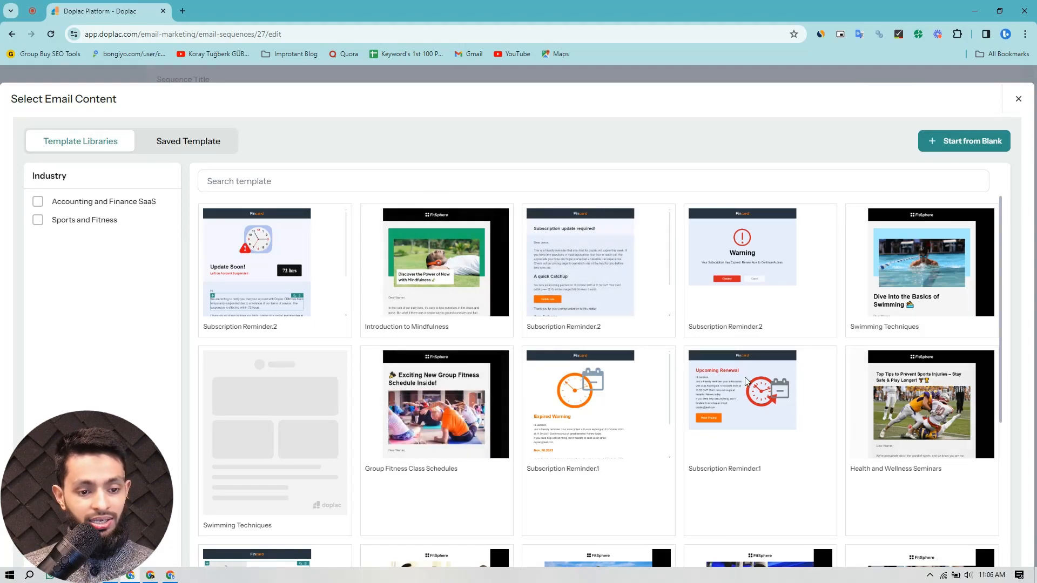
scroll(470, 456, "down", 5)
mouse_move(772, 362)
left_click(761, 361)
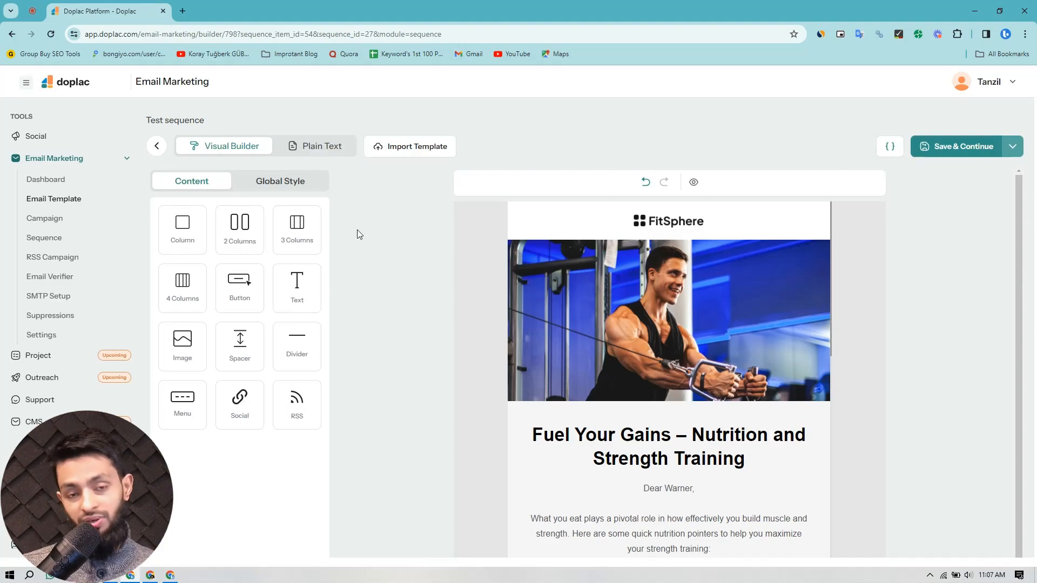
left_click(967, 151)
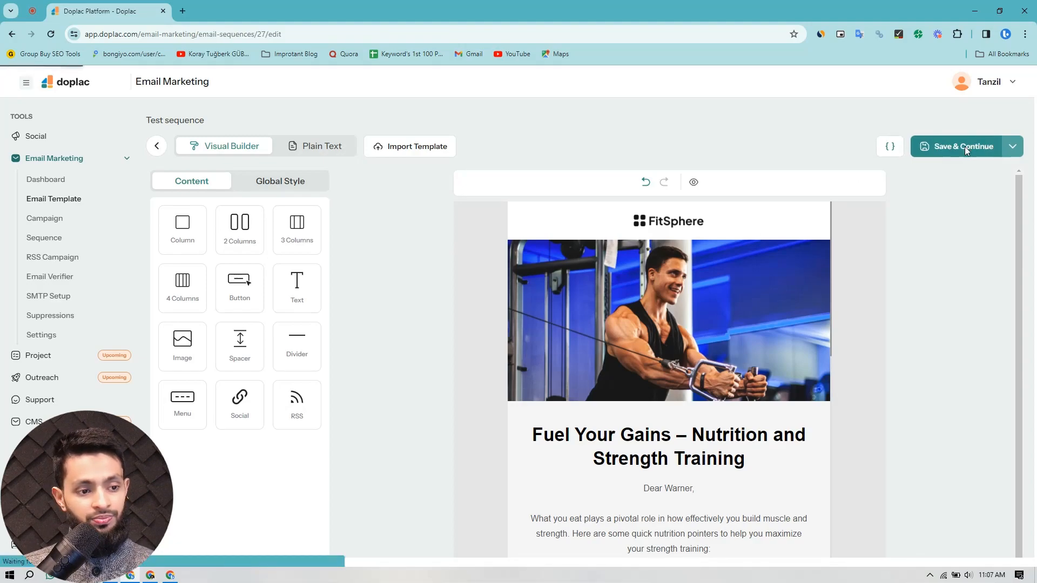
- Add a second email to the sequence and set its sending time to wait 3 days
scroll(620, 386, "down", 1)
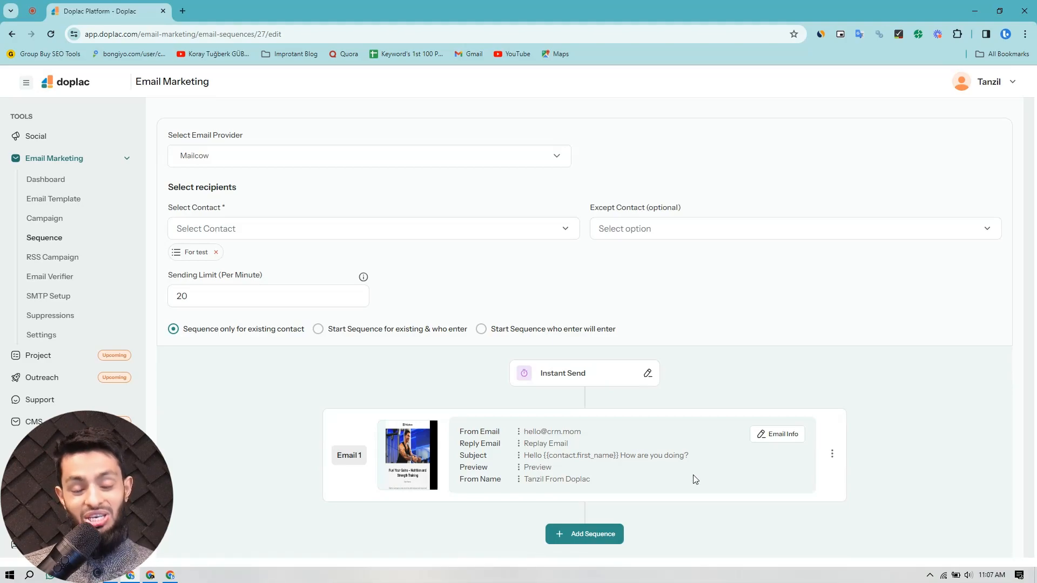
left_click(604, 535)
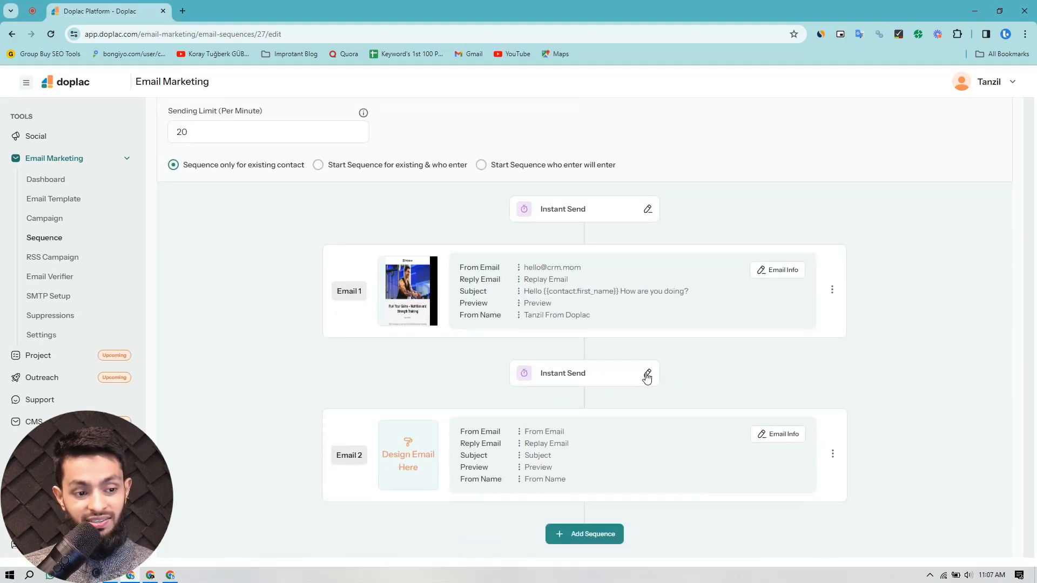
left_click(647, 375)
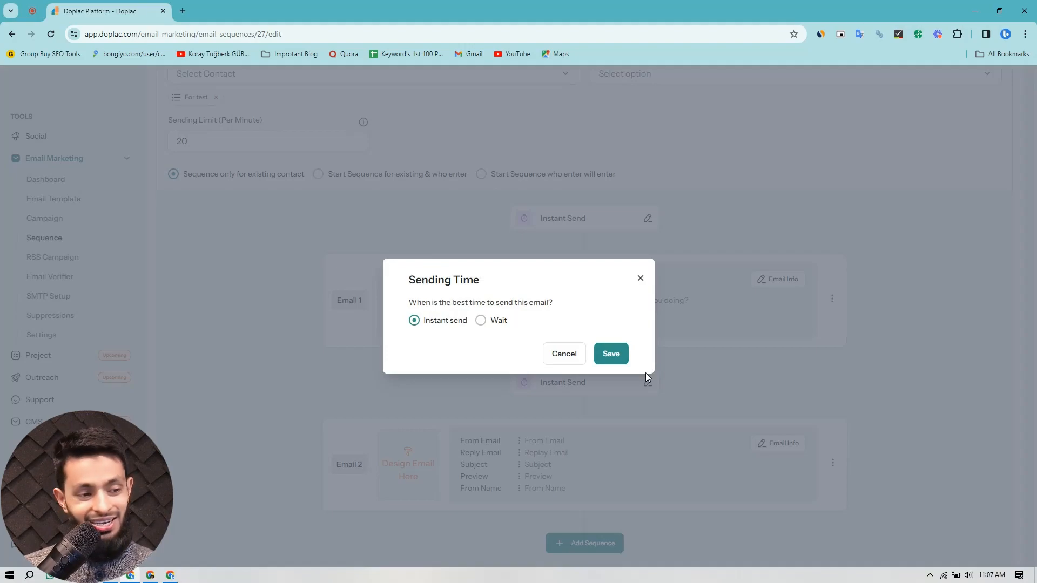
left_click(481, 321)
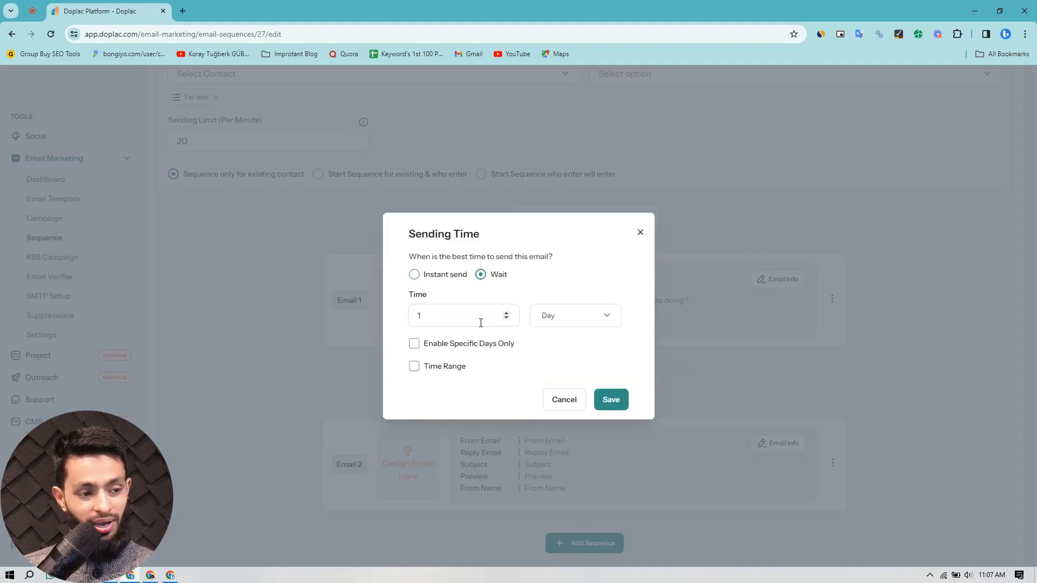
left_click(507, 313)
left_click(507, 314)
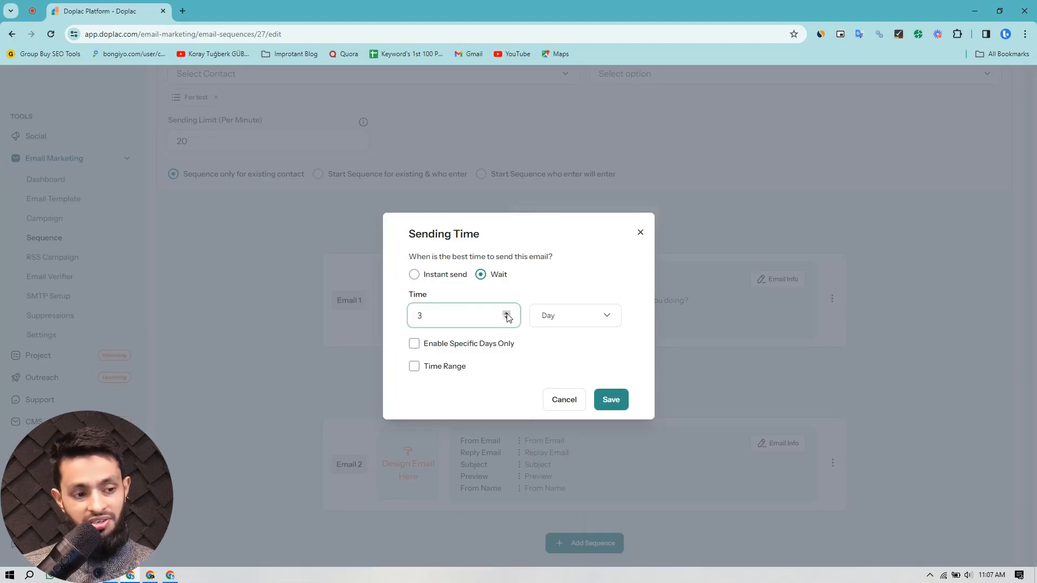
- Enable specific delivery days only for Email 2 and allow Monday, Tuesday, Wednesday, Thursday and Friday
left_click(415, 344)
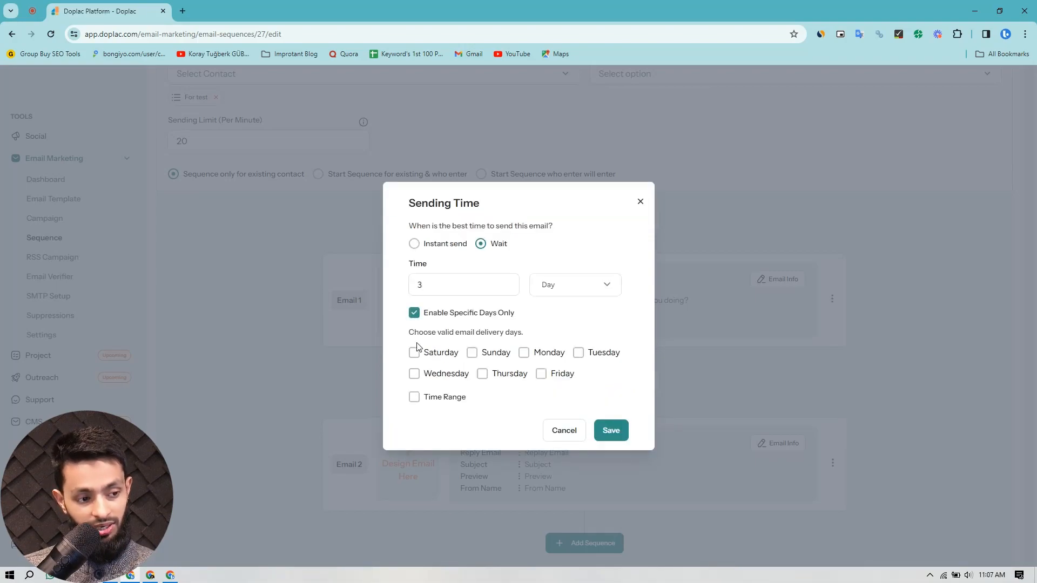
left_click(474, 354)
left_click(525, 354)
left_click(579, 354)
left_click(482, 374)
left_click(414, 375)
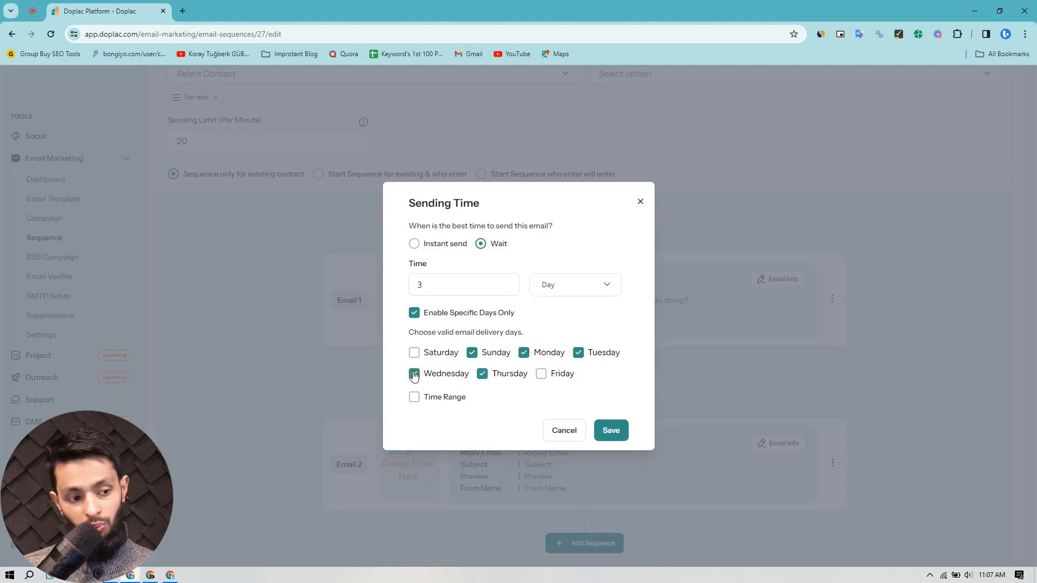
left_click(473, 354)
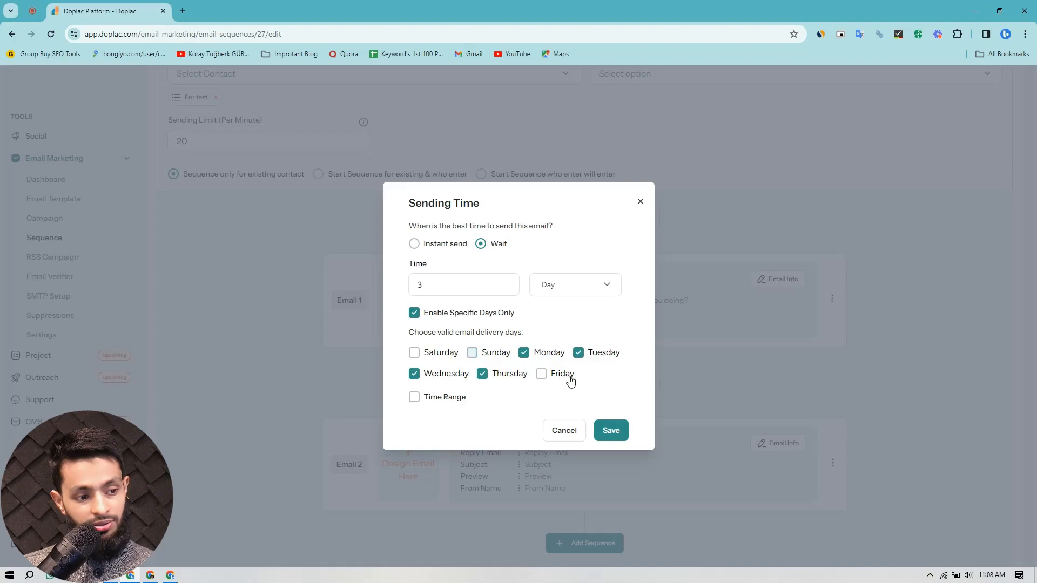
left_click(543, 376)
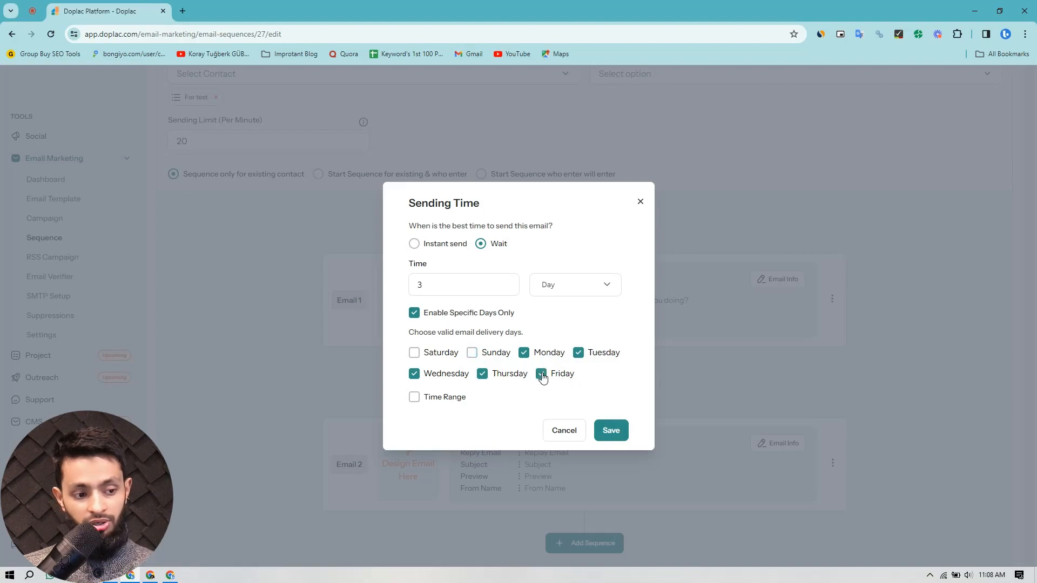
- Enable a time range from 09:00 AM to 05:00 PM for Email 2 and save the sending time
left_click(415, 398)
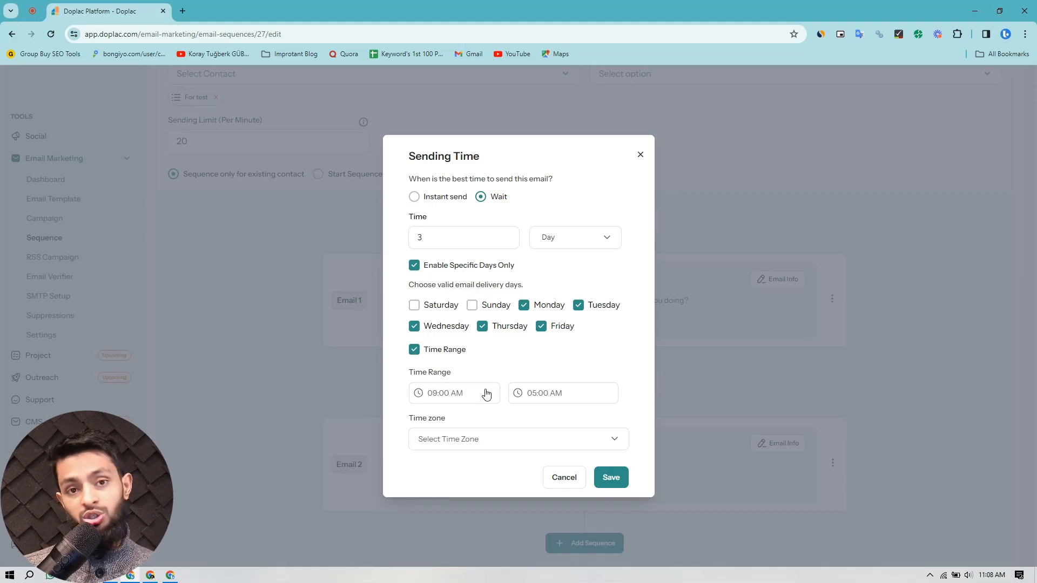
left_click(561, 393)
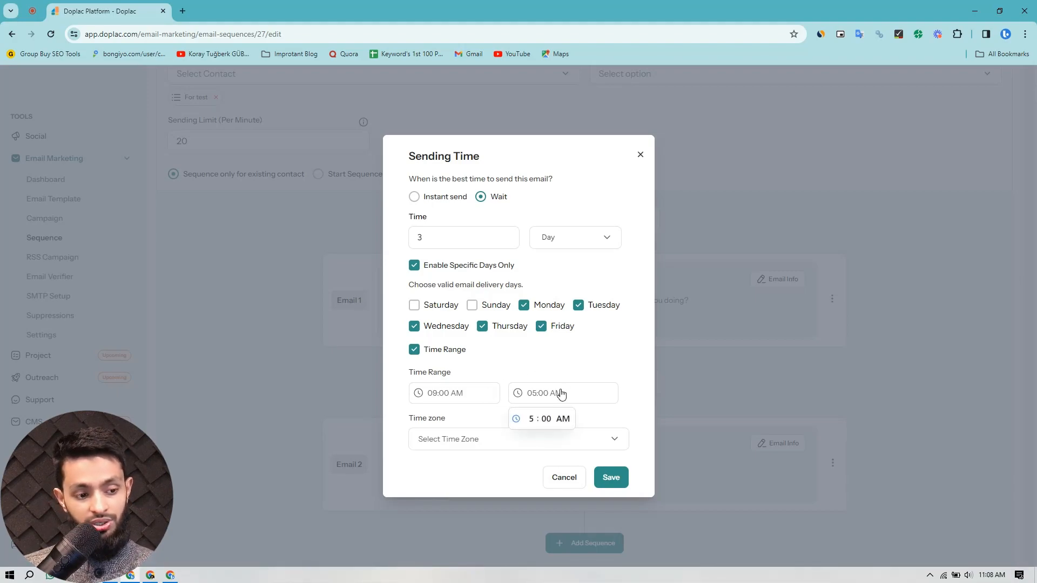
left_click(563, 419)
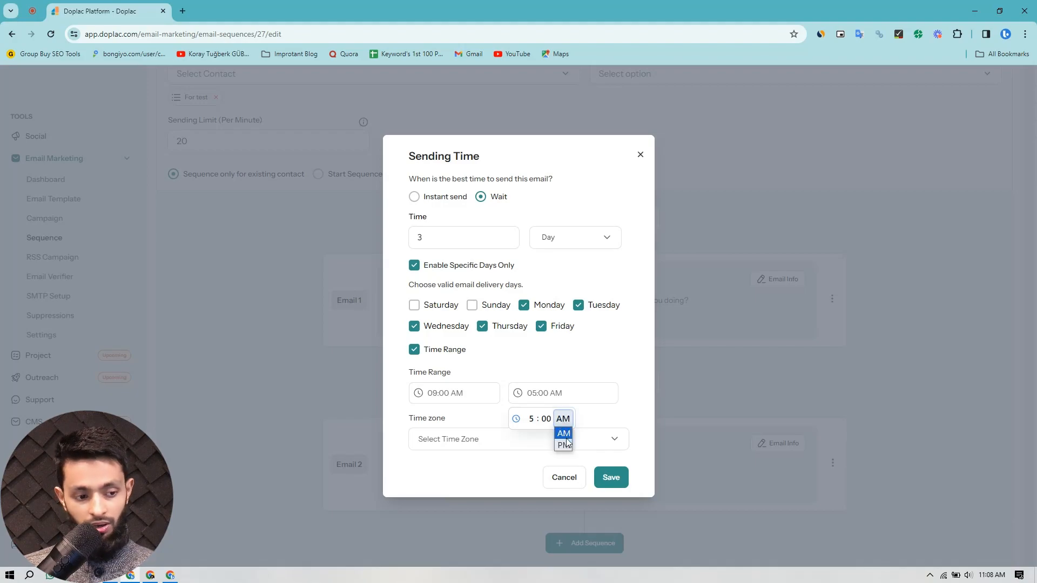
left_click(564, 444)
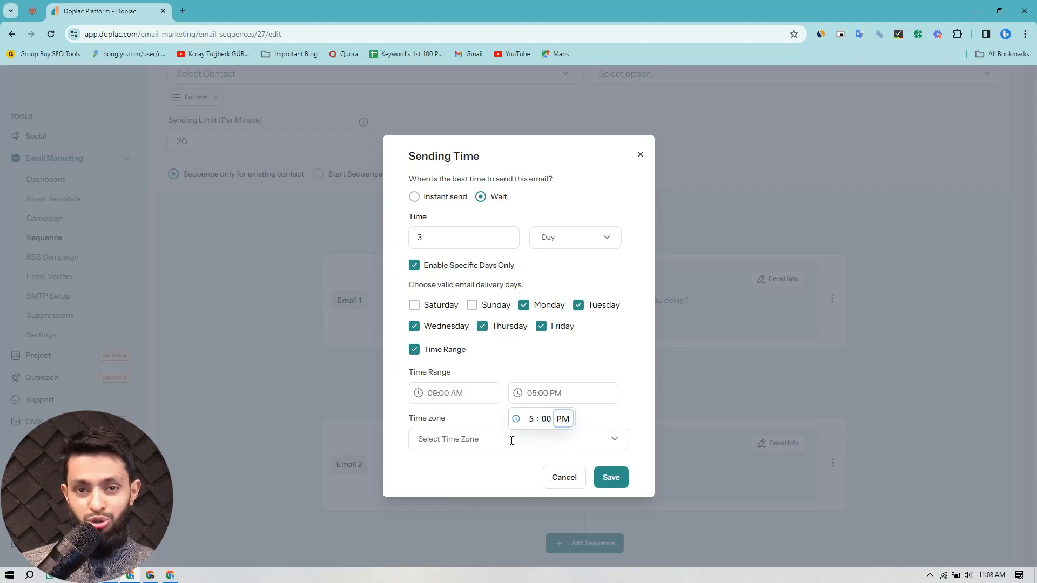
left_click(492, 428)
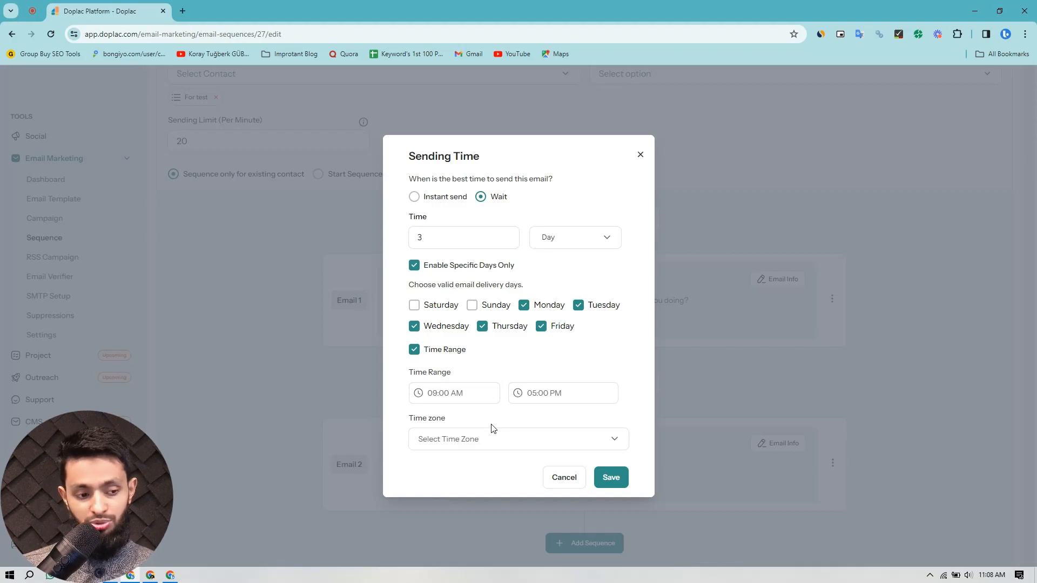
left_click(498, 438)
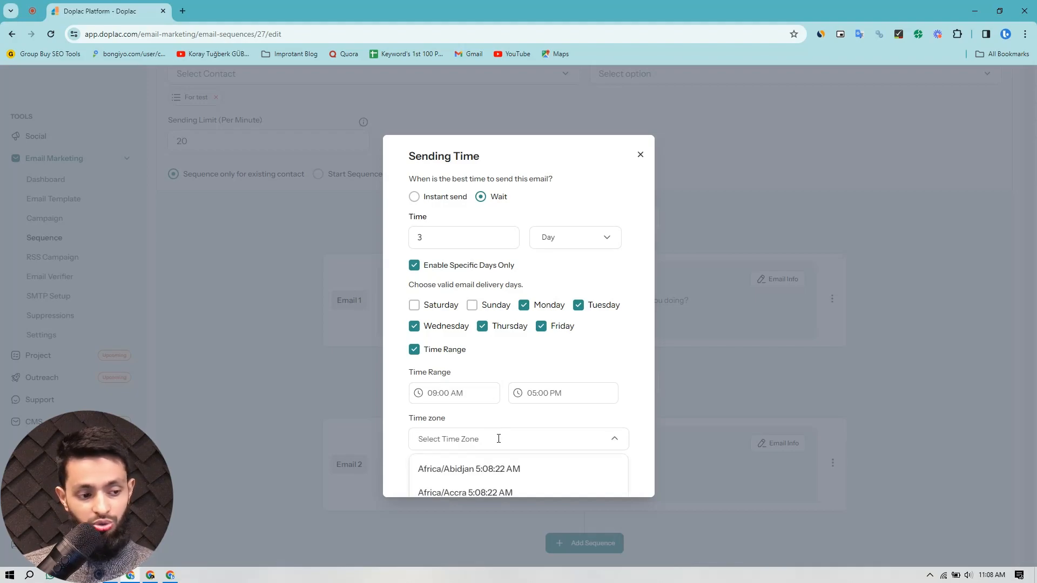
left_click(500, 422)
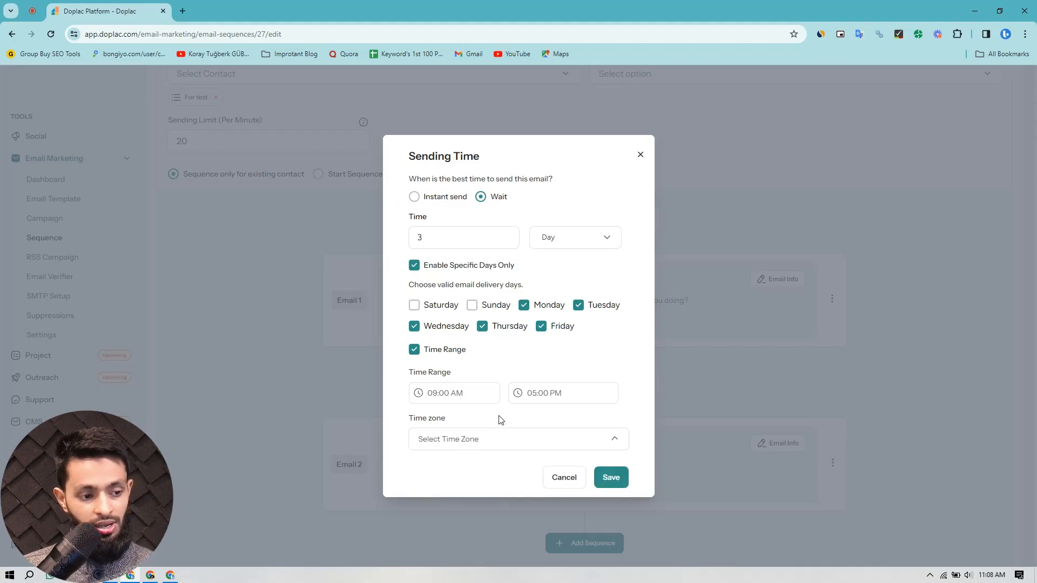
left_click(611, 478)
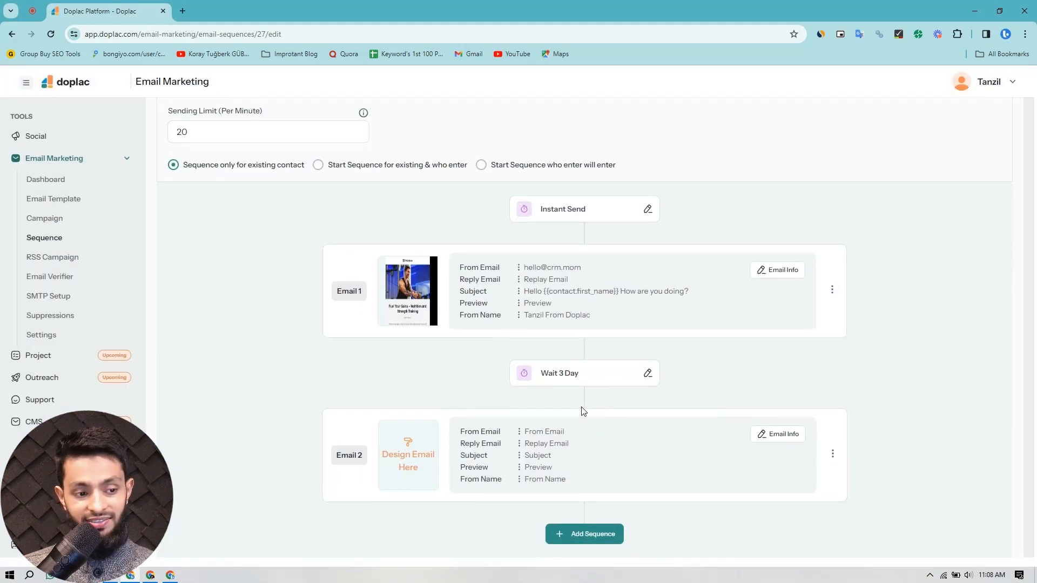
- Try to save Email 2's info with the available sender address as its From Email
left_click(782, 435)
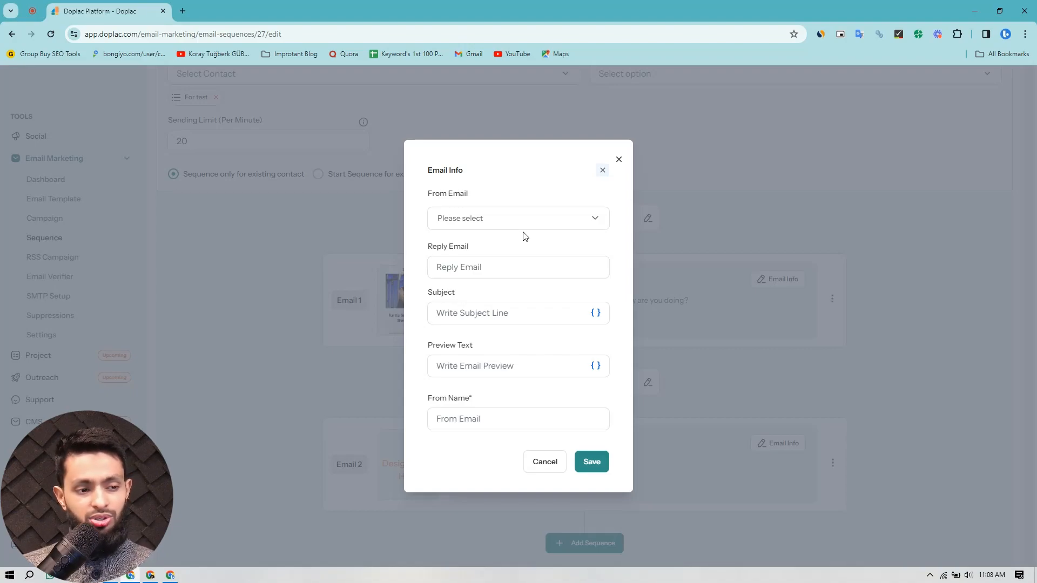
left_click(549, 223)
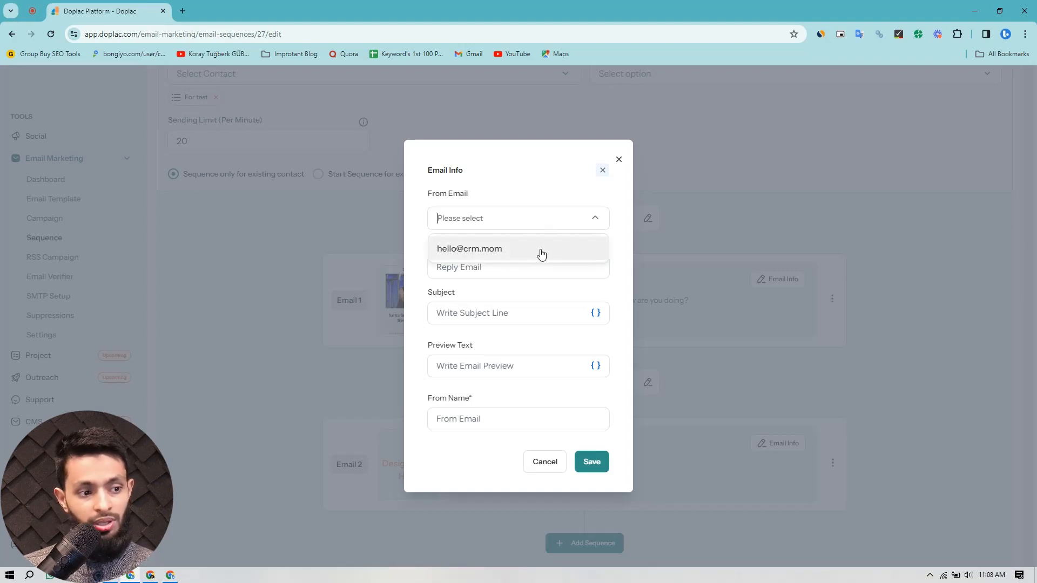
left_click(542, 253)
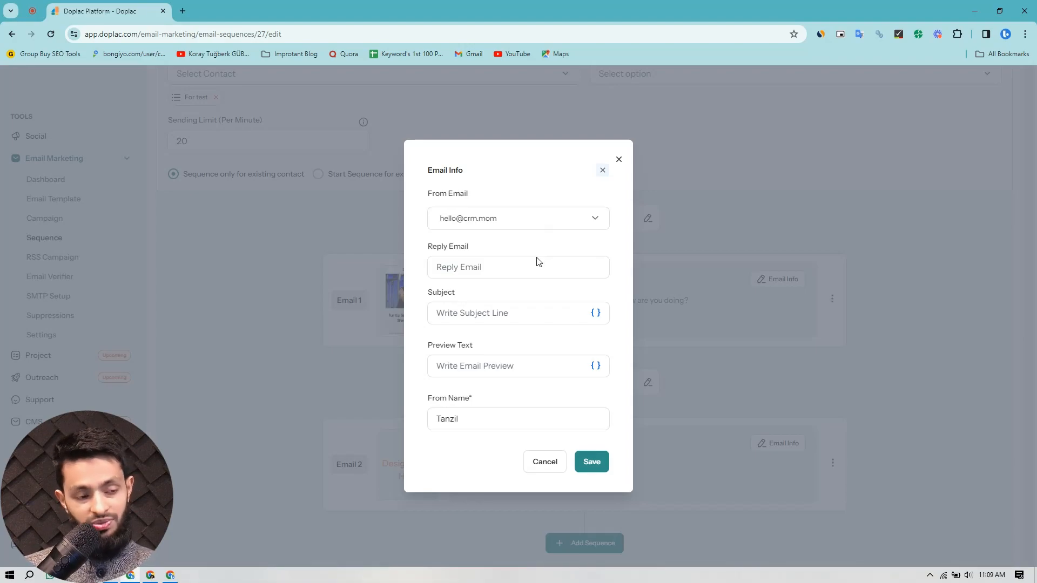
left_click(514, 315)
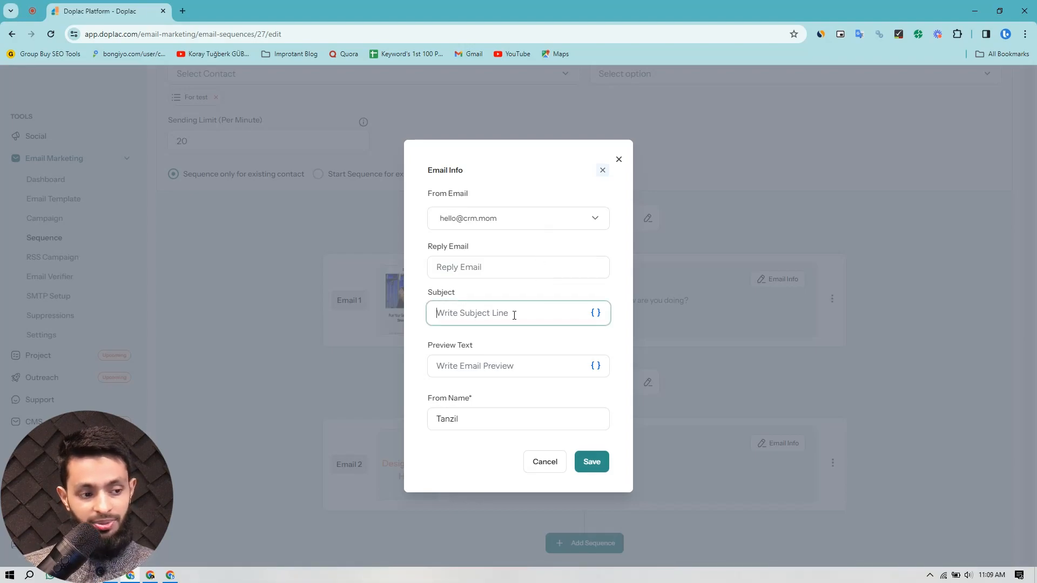
left_click(483, 423)
left_click(595, 464)
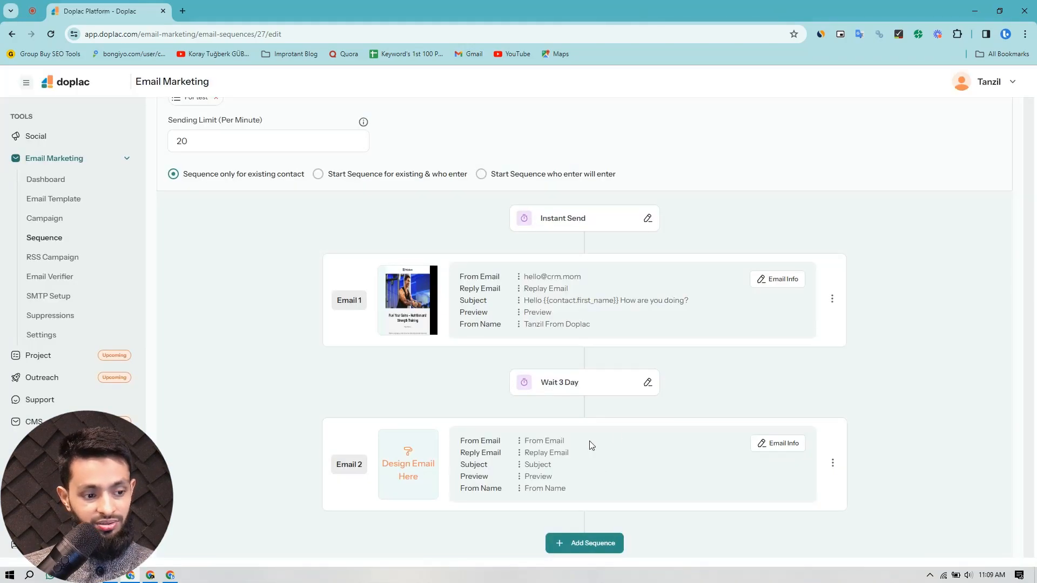
- Design Email 2 with the FitSphere "Sports Gear and Apparel Discounts" library template and save it to the sequence
left_click(403, 468)
scroll(718, 372, "down", 4)
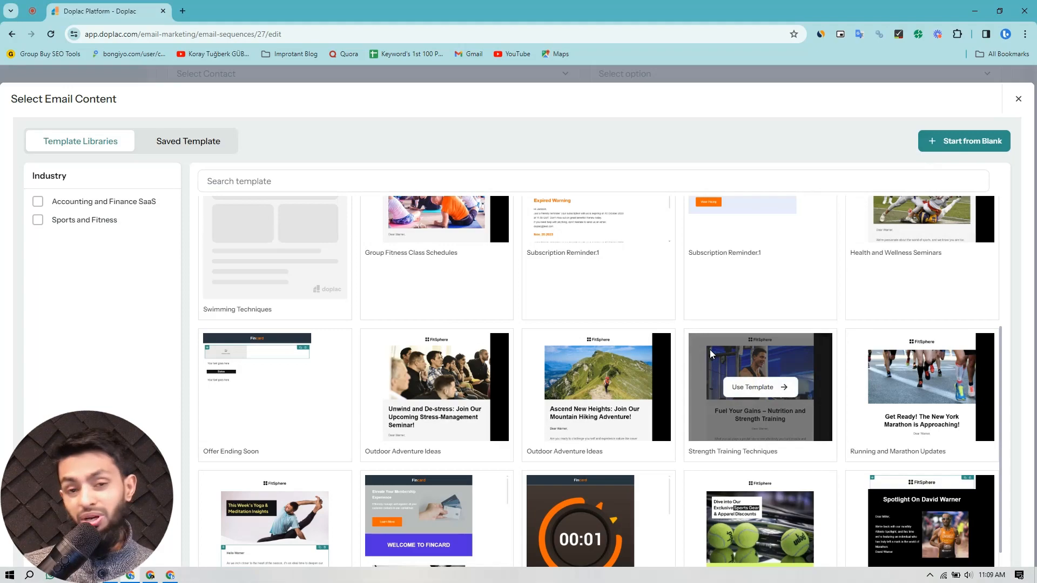
scroll(919, 378, "down", 1)
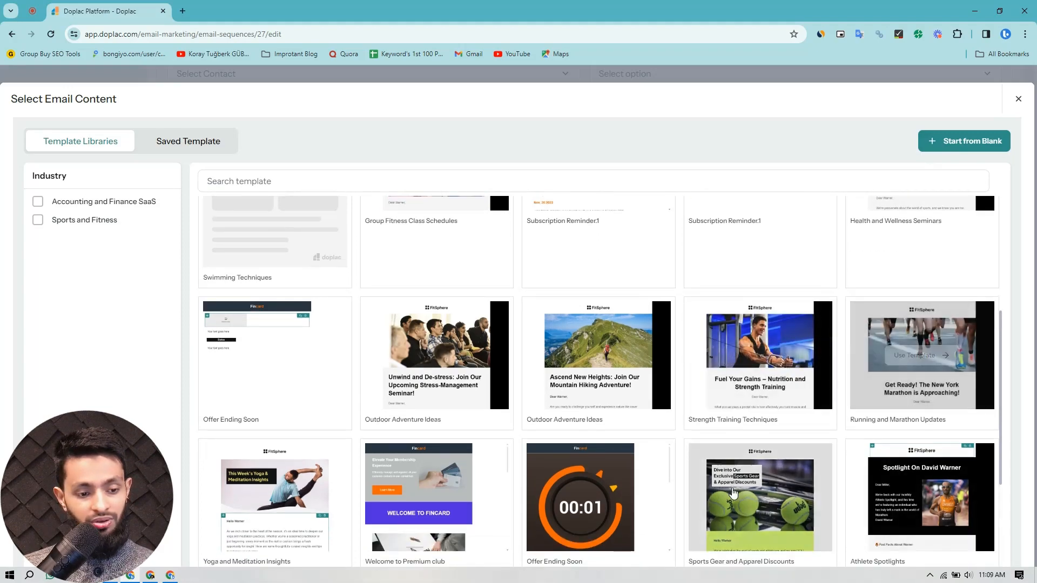
left_click(757, 498)
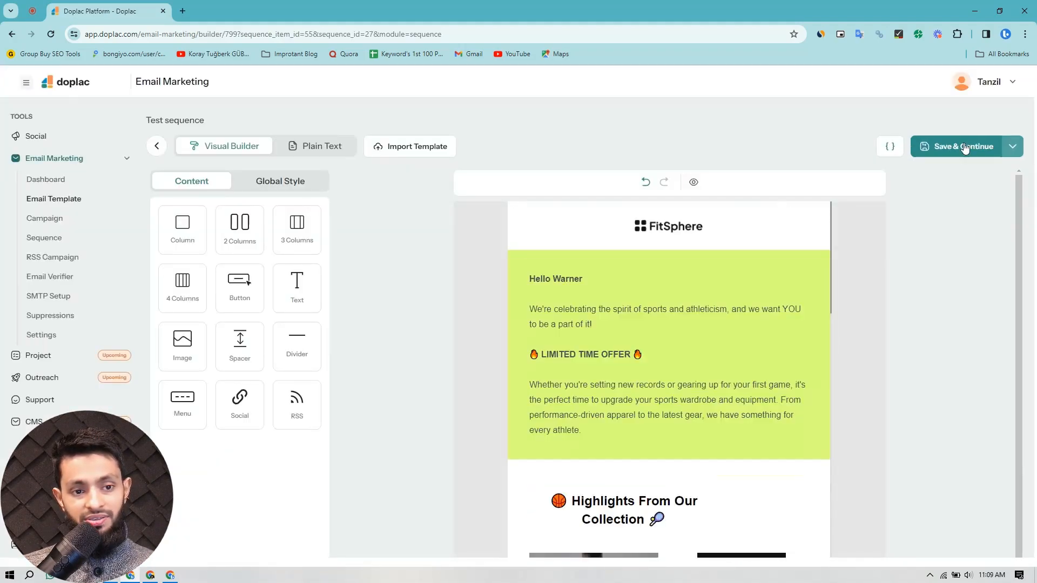
left_click(965, 147)
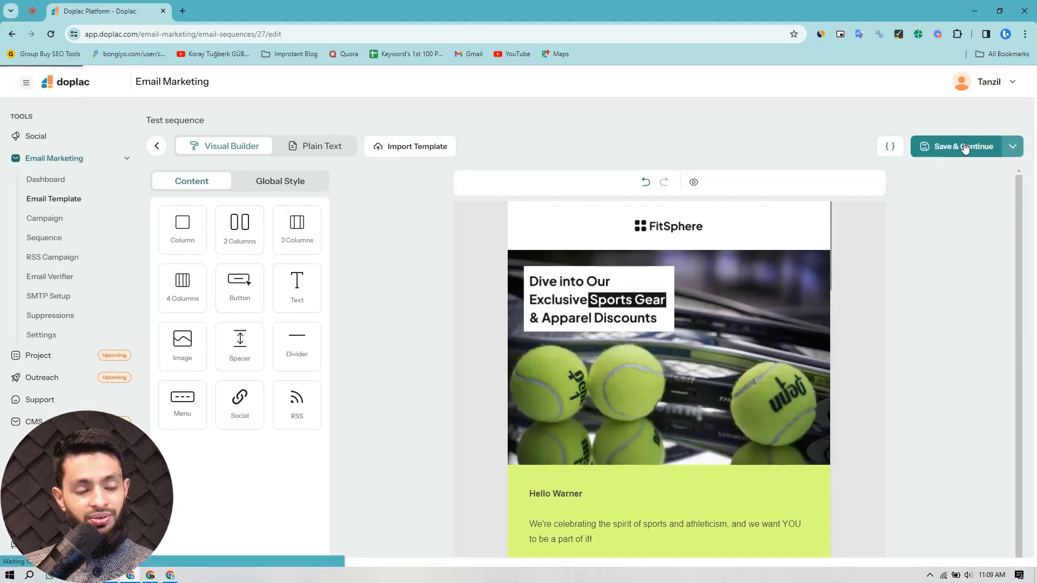
- Save the Test sequence with its two emails
scroll(713, 343, "down", 4)
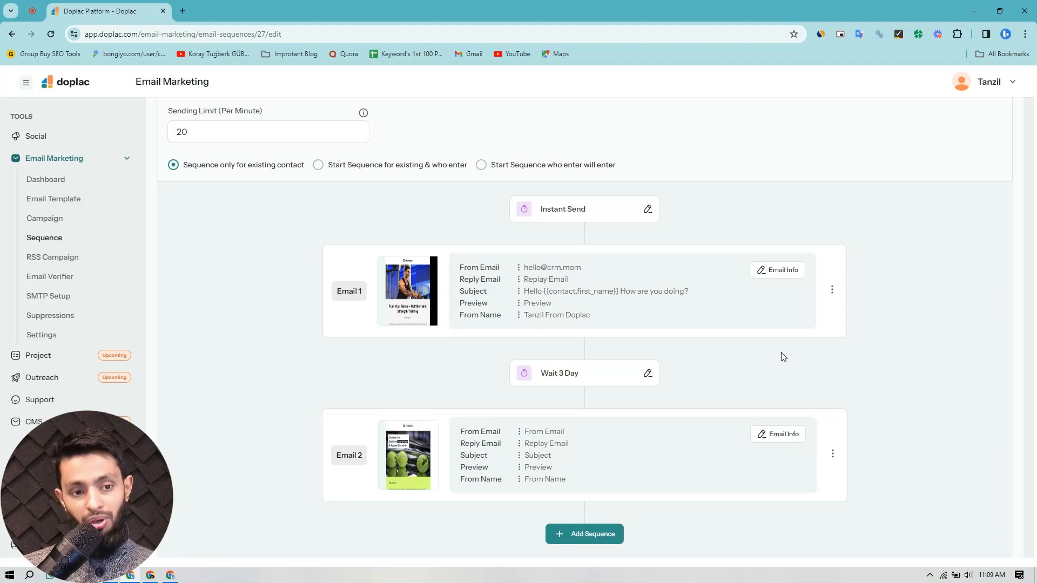
scroll(783, 357, "up", 4)
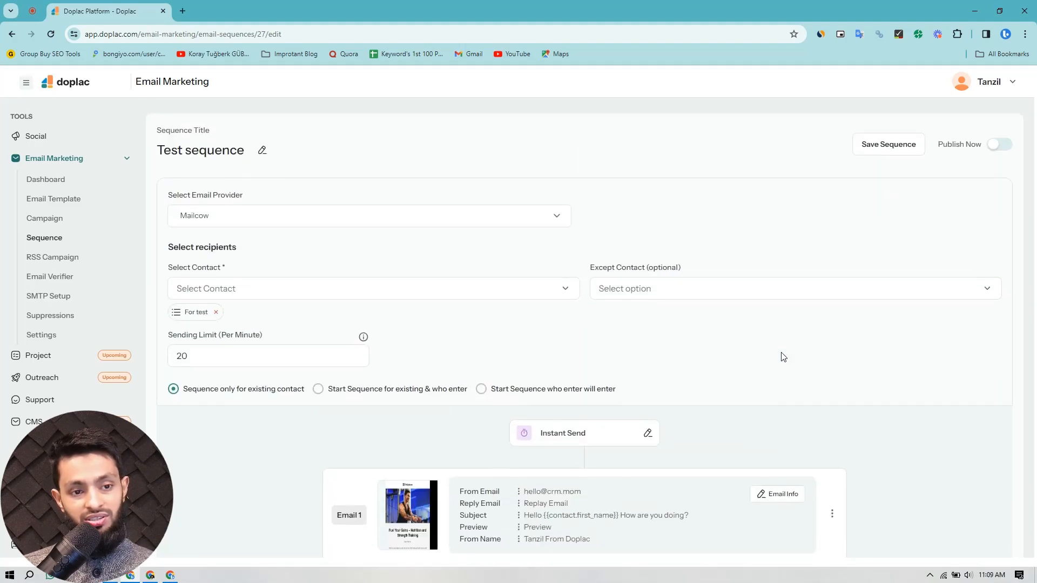
left_click(906, 145)
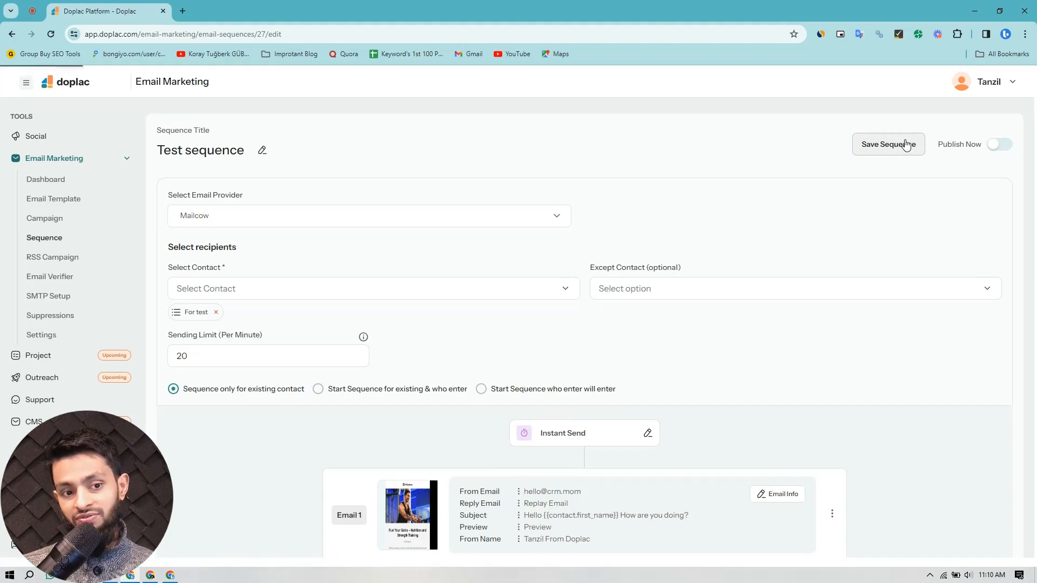